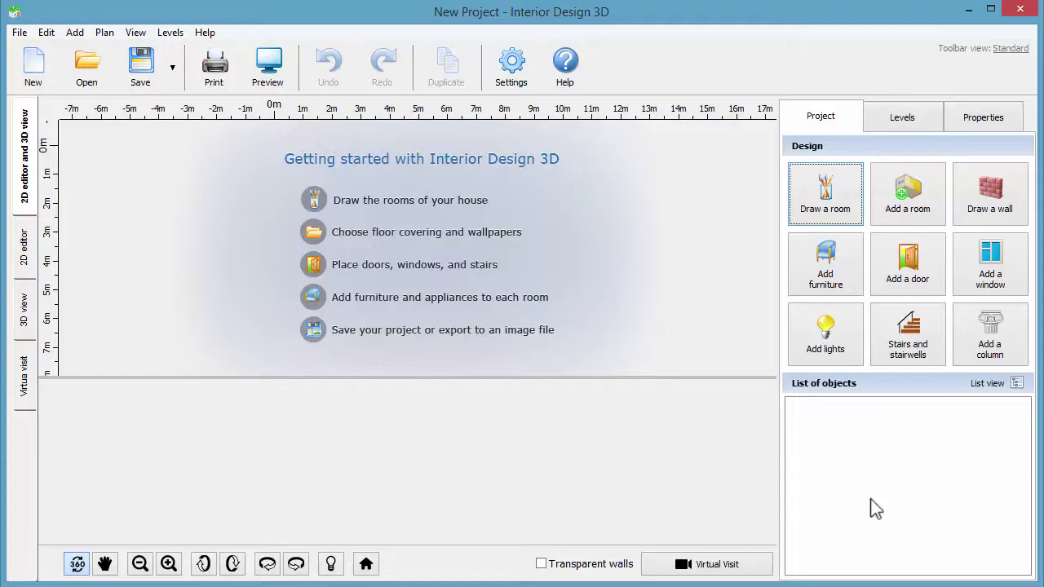
In Settings, change the measurement units from centimeters to Feet/inches
left_click(512, 64)
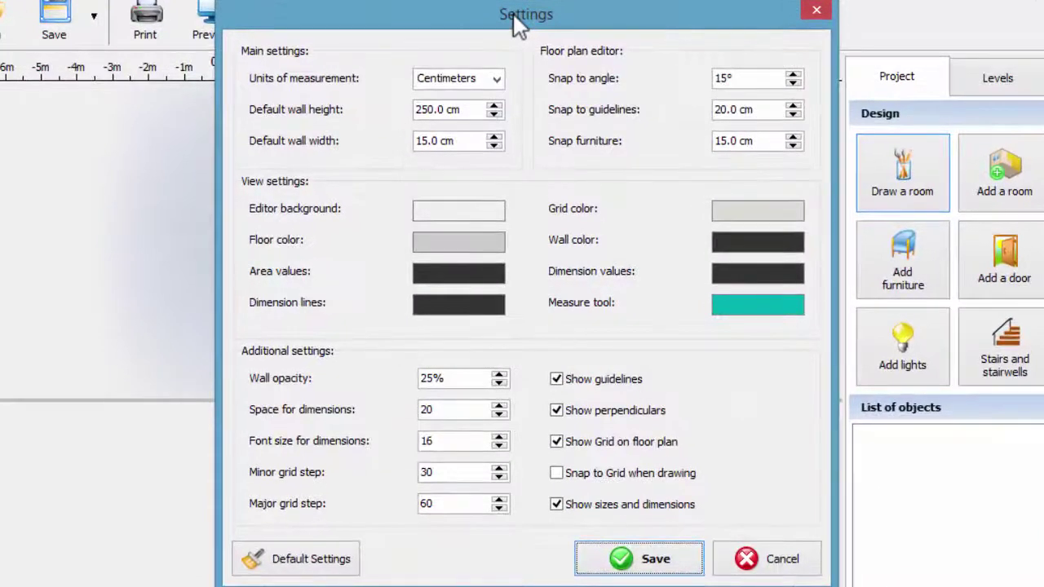
left_click(498, 79)
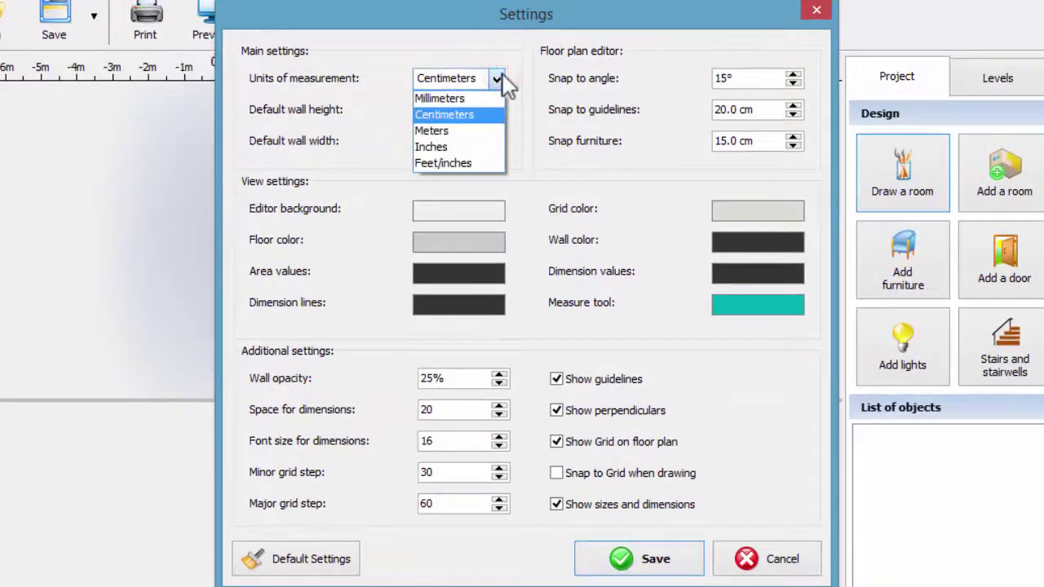
left_click(461, 162)
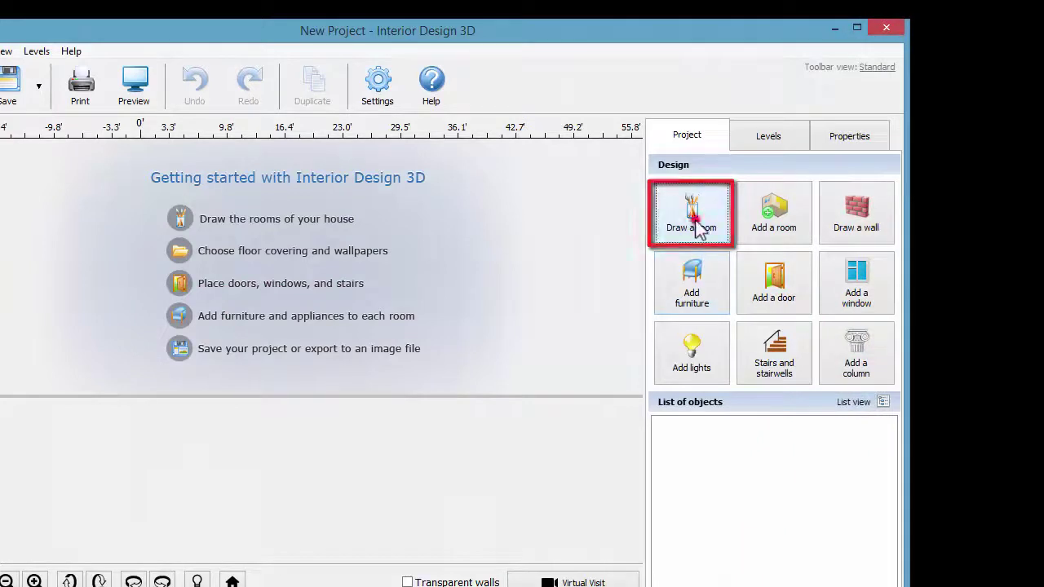
Draw Room 1 as a 28'7" by 15'9" rectangle from four corner points, closed at the start
left_click(695, 227)
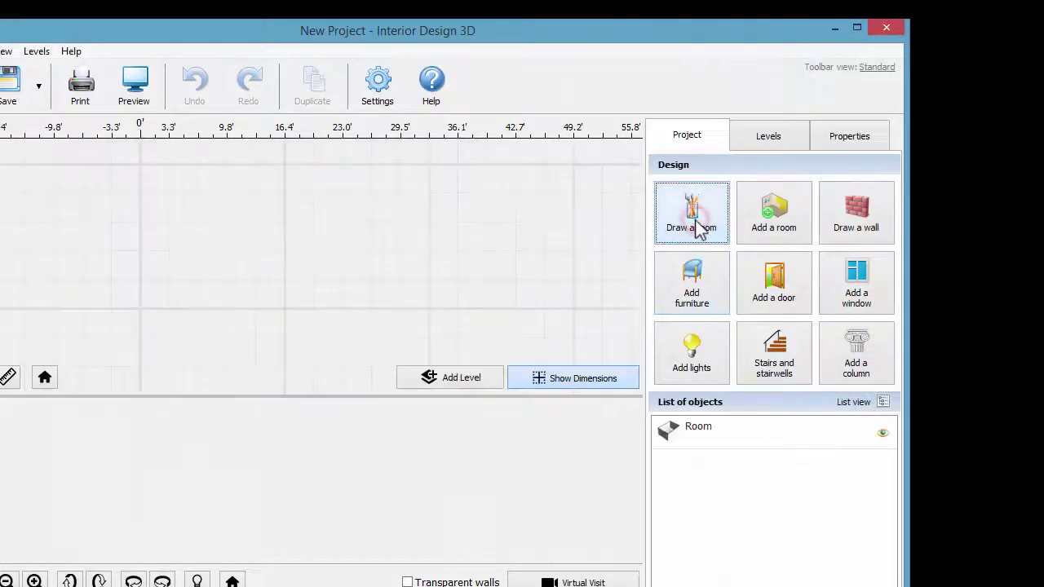
left_click(141, 165)
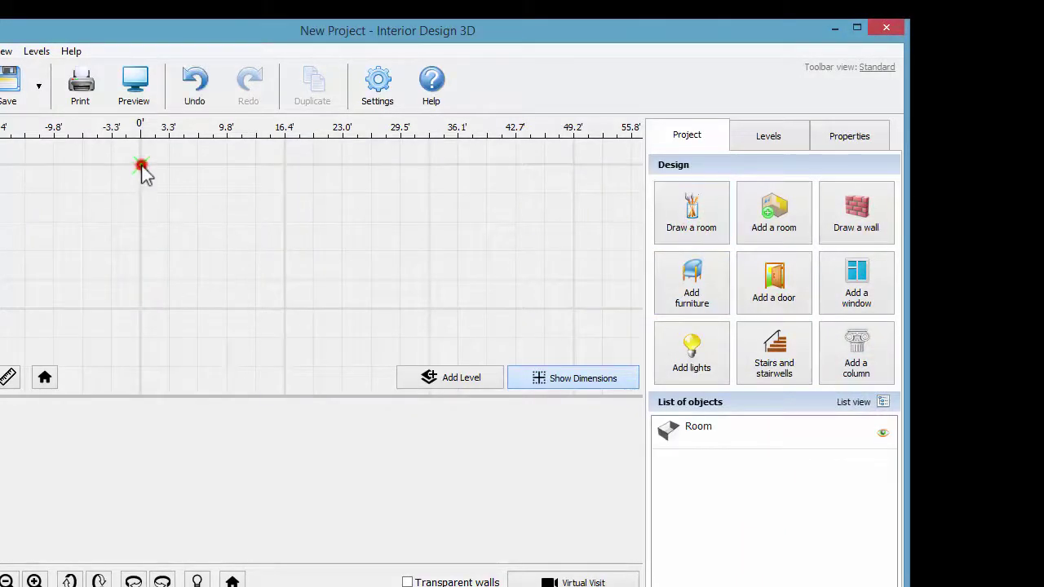
left_click(141, 308)
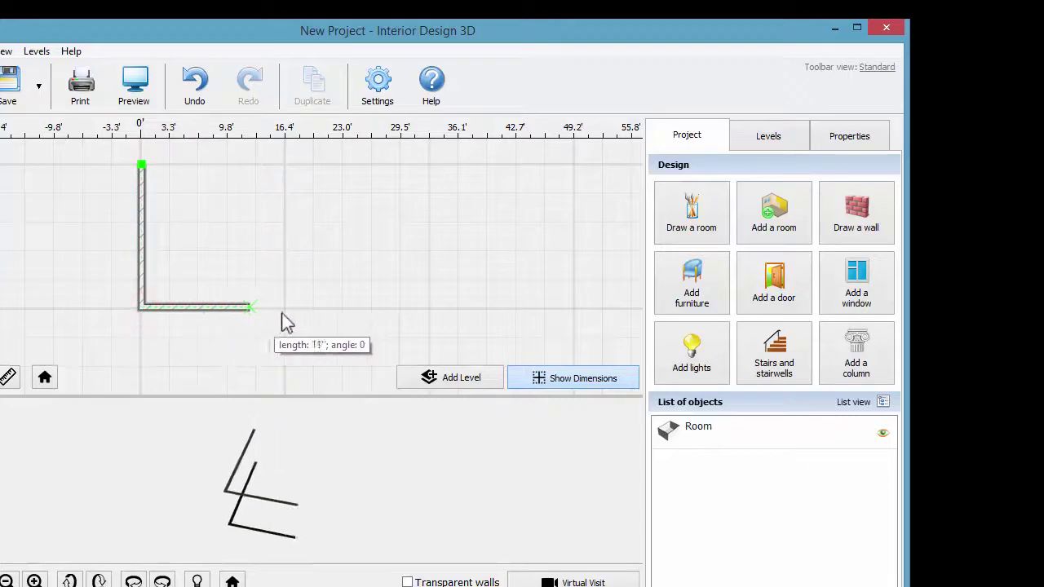
left_click(397, 308)
left_click(397, 166)
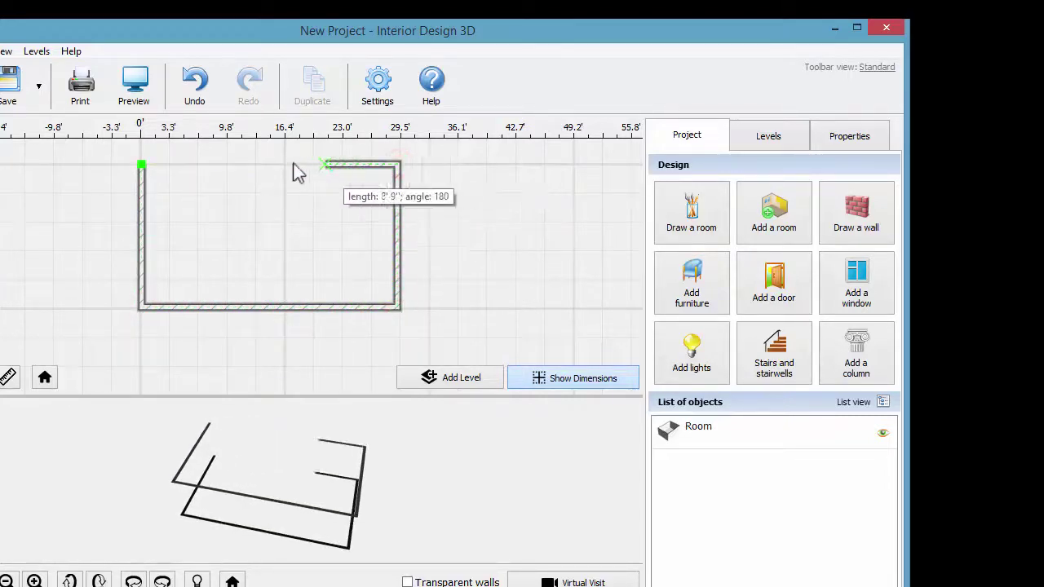
left_click(142, 167)
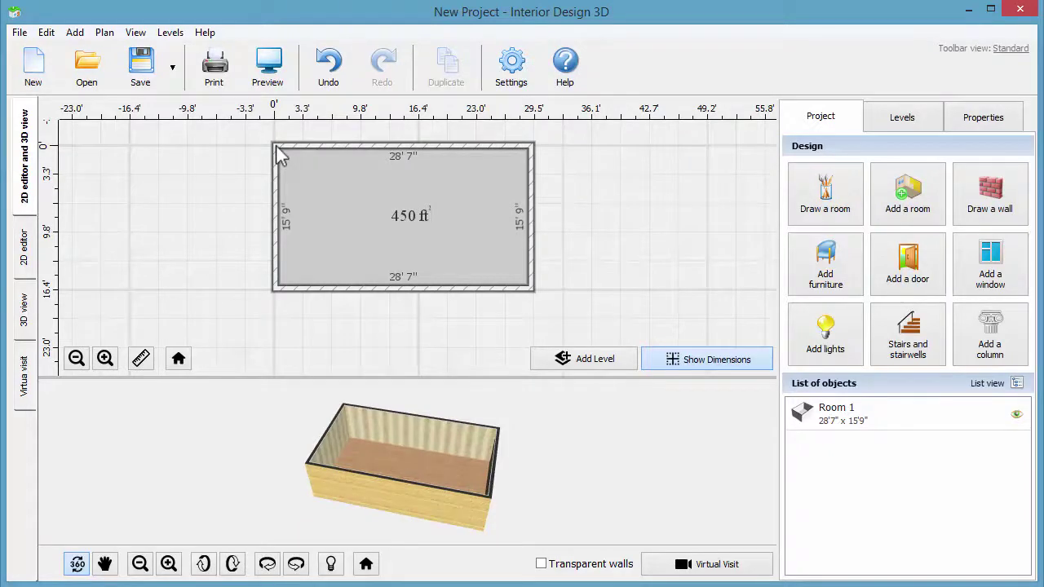
Place a rectangular Room 2 right of Room 1 and stretch it to 30'10" by 15'3"
left_click_drag(689, 251, 494, 267)
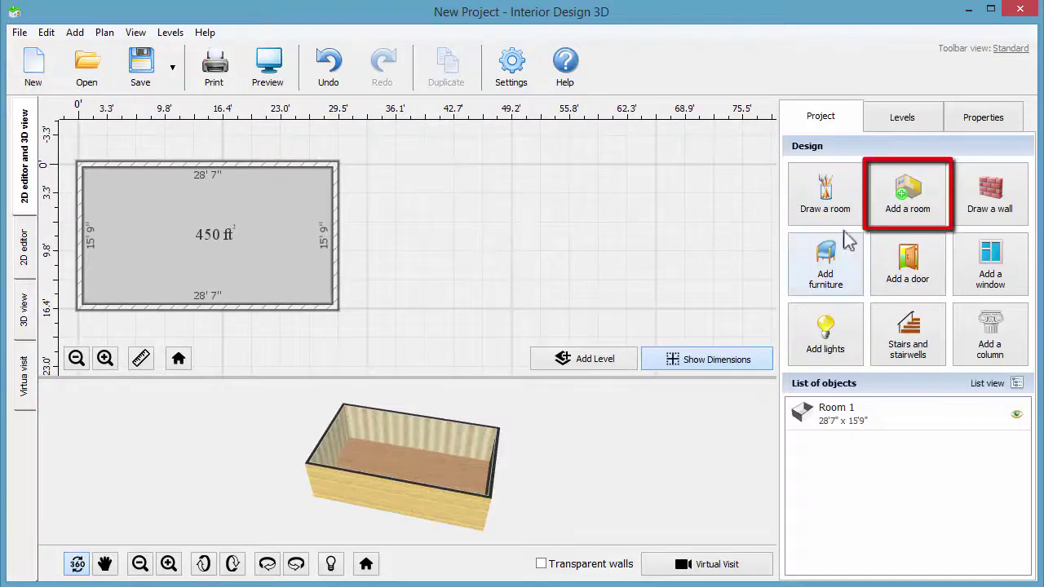
left_click(908, 214)
left_click(511, 222)
left_click(559, 482)
mouse_move(413, 312)
left_mouse_down()
mouse_move(516, 256)
mouse_move(513, 234)
mouse_move(507, 318)
left_mouse_up()
left_click_drag(592, 231, 710, 256)
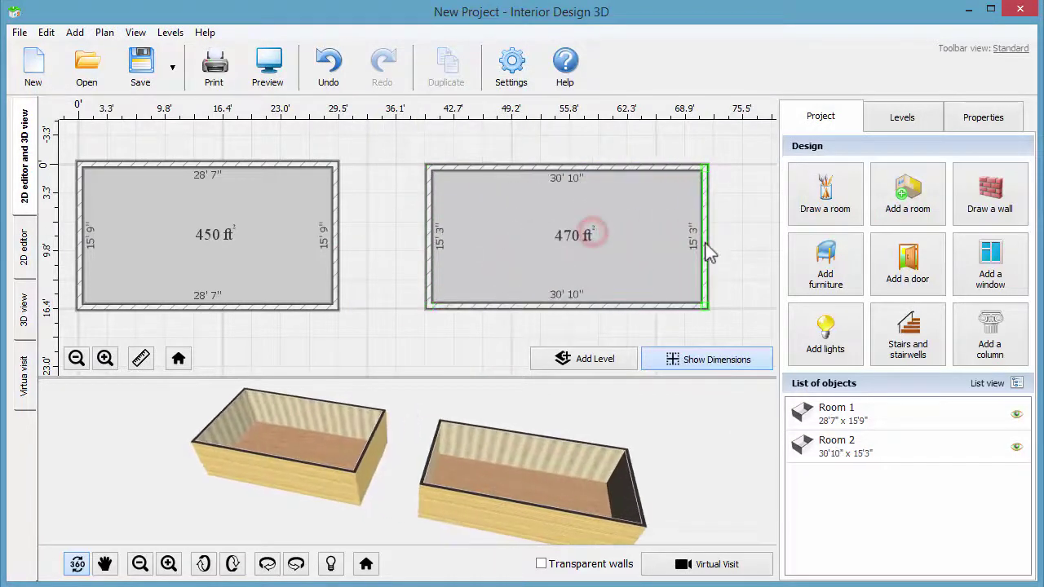
Delete Room 2 from the plan
left_click(599, 256)
right_click(599, 256)
left_click(628, 342)
Draw a 16'3" interior wall from Room 1's top wall to its bottom wall near the left end
left_click_drag(479, 305, 660, 306)
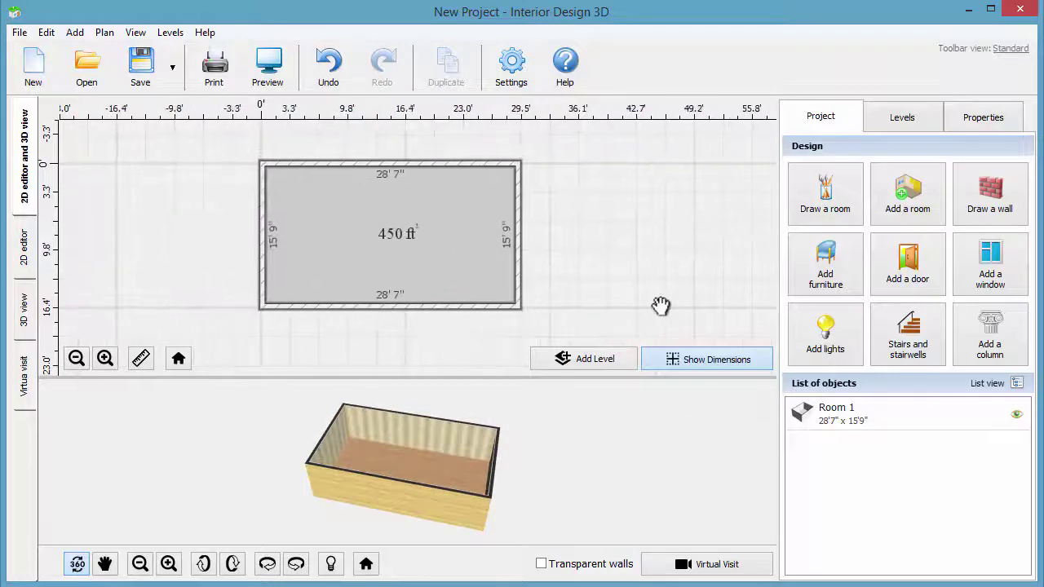
left_click(989, 194)
left_click(320, 163)
double_click(320, 308)
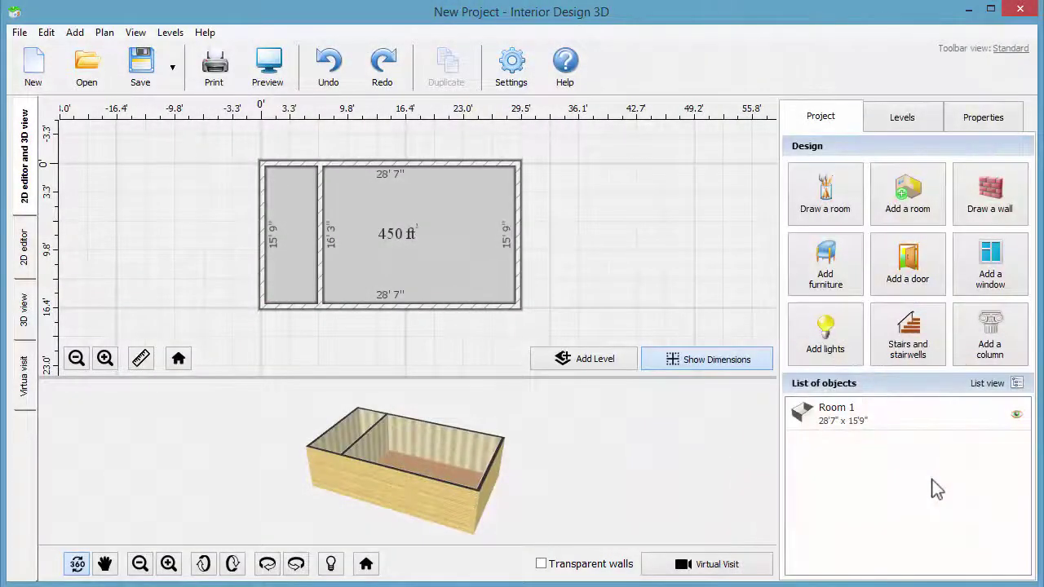
Place the 32-inch standard wavy-glass door on Room 1's top wall near the right corner
left_click(909, 277)
left_click(315, 232)
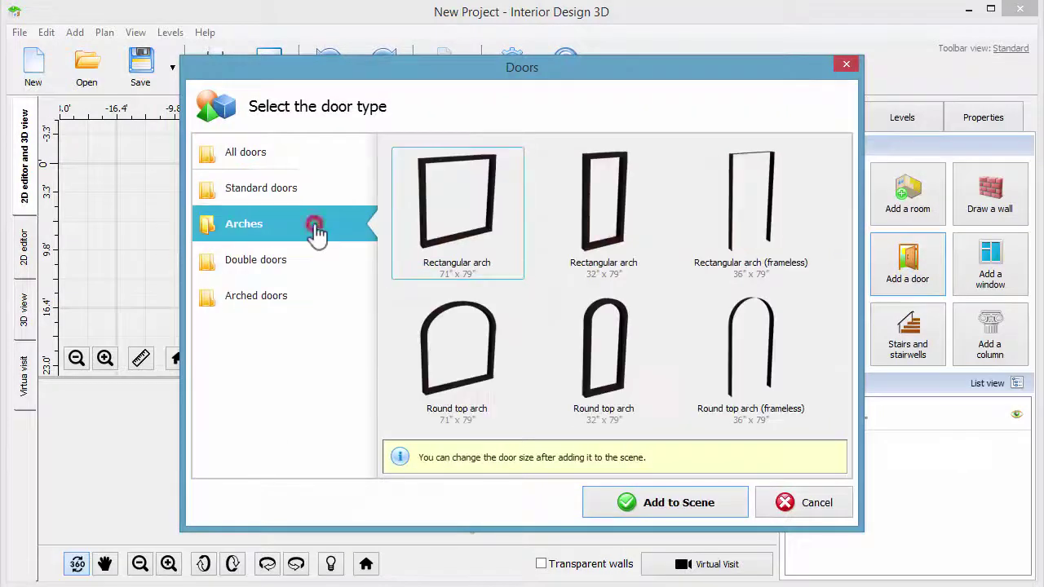
left_click(298, 261)
left_click(286, 299)
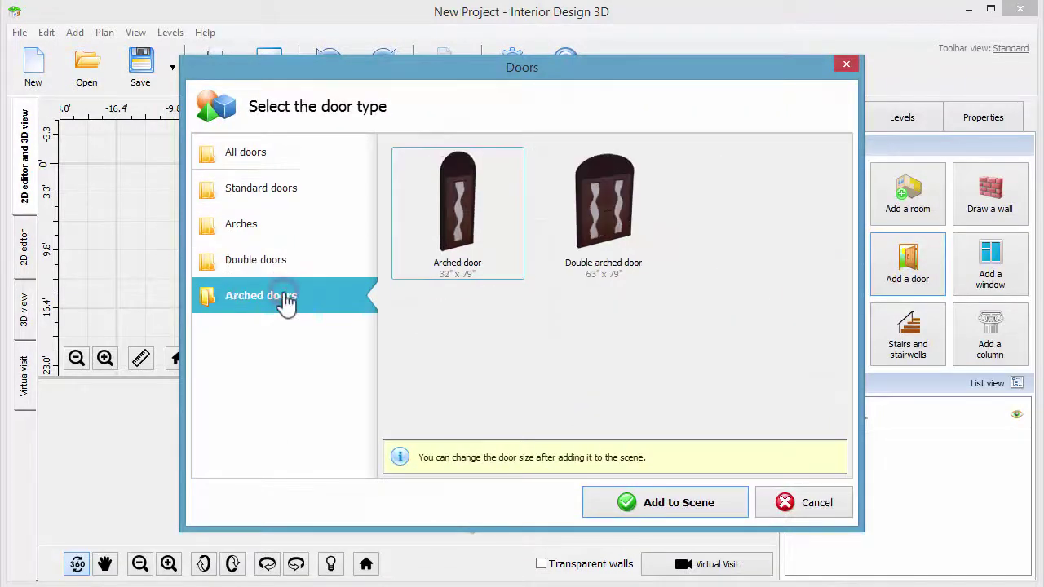
left_click(275, 193)
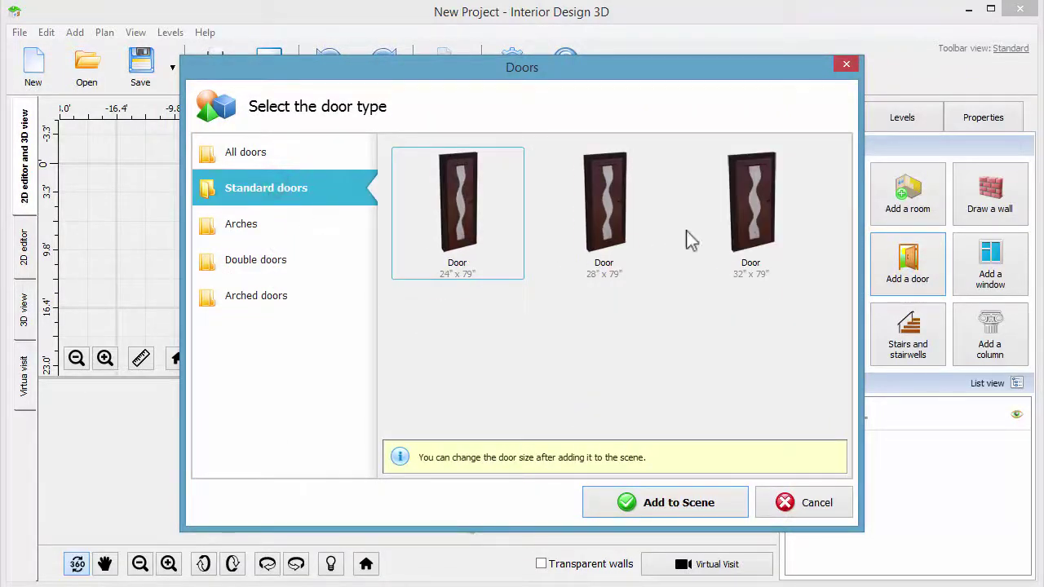
left_click(738, 224)
left_click(666, 504)
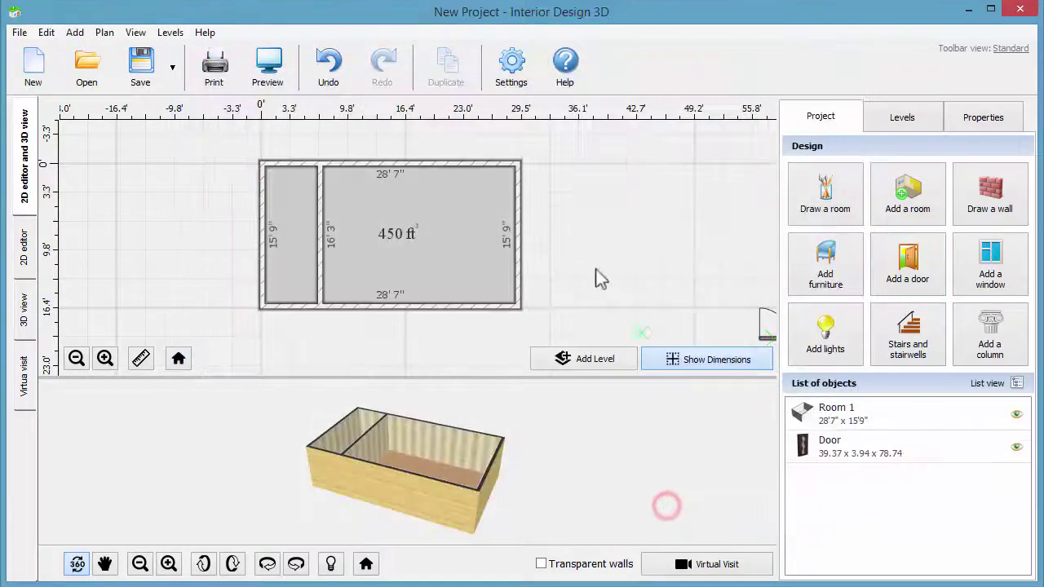
left_click_drag(641, 320, 480, 172)
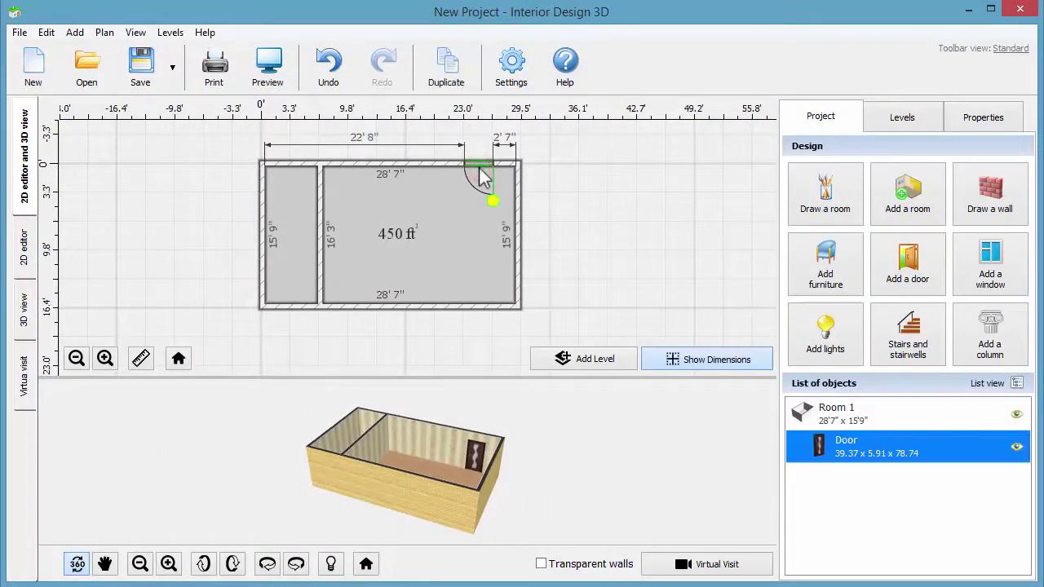
Apply the beige panelled texture to the door
left_click(970, 122)
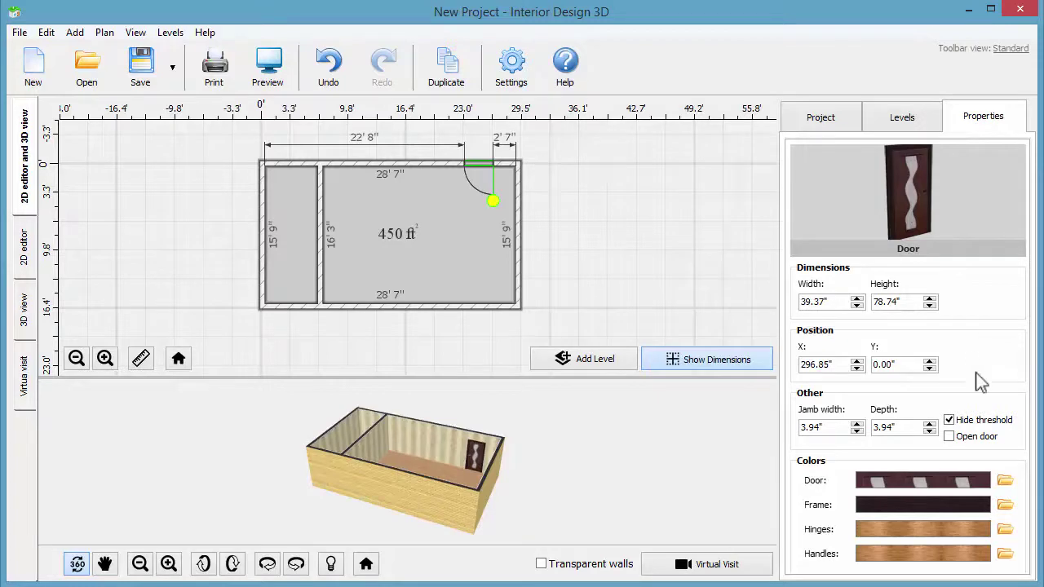
left_click(920, 485)
scroll(853, 410, "down", 3)
scroll(766, 410, "down", 2)
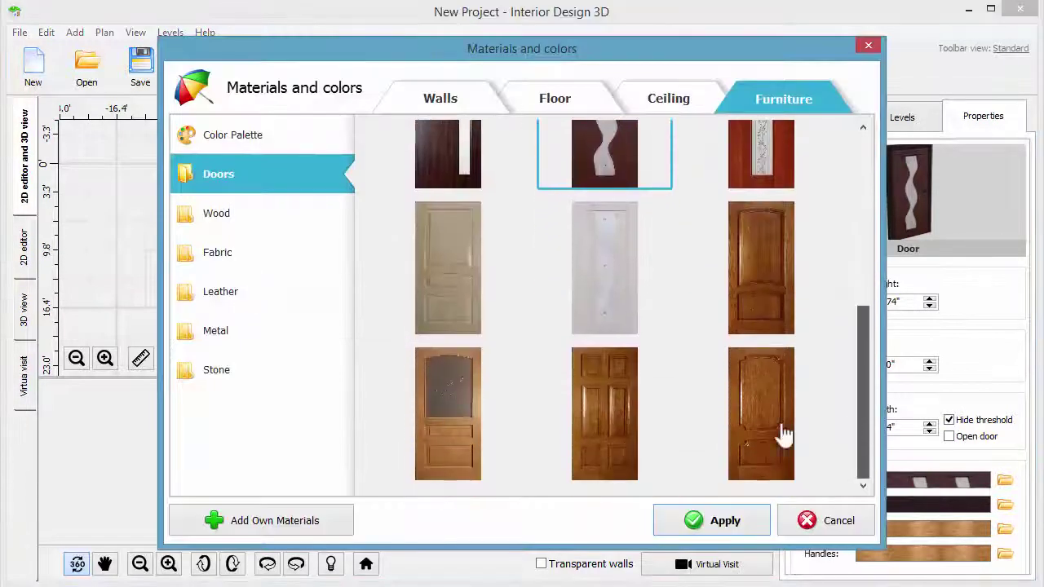
left_click(444, 287)
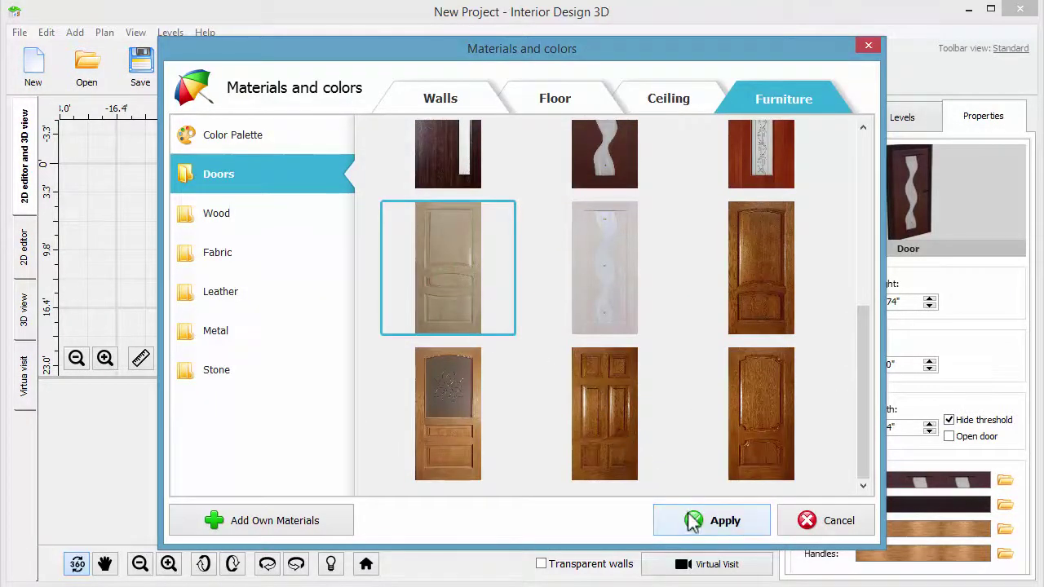
left_click(689, 519)
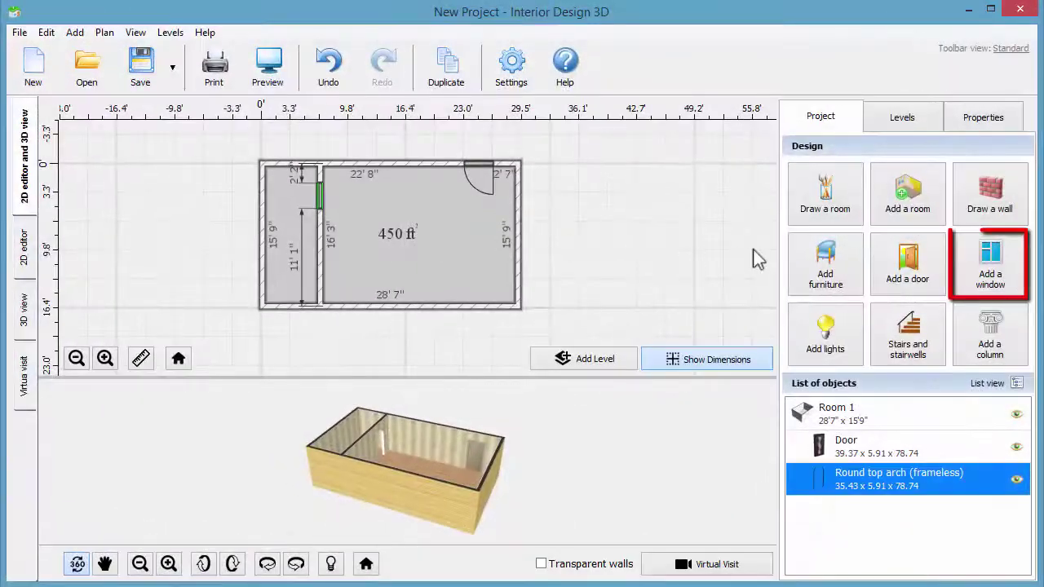
Place the 82x56 three-section window on Room 1's bottom wall
left_click(971, 269)
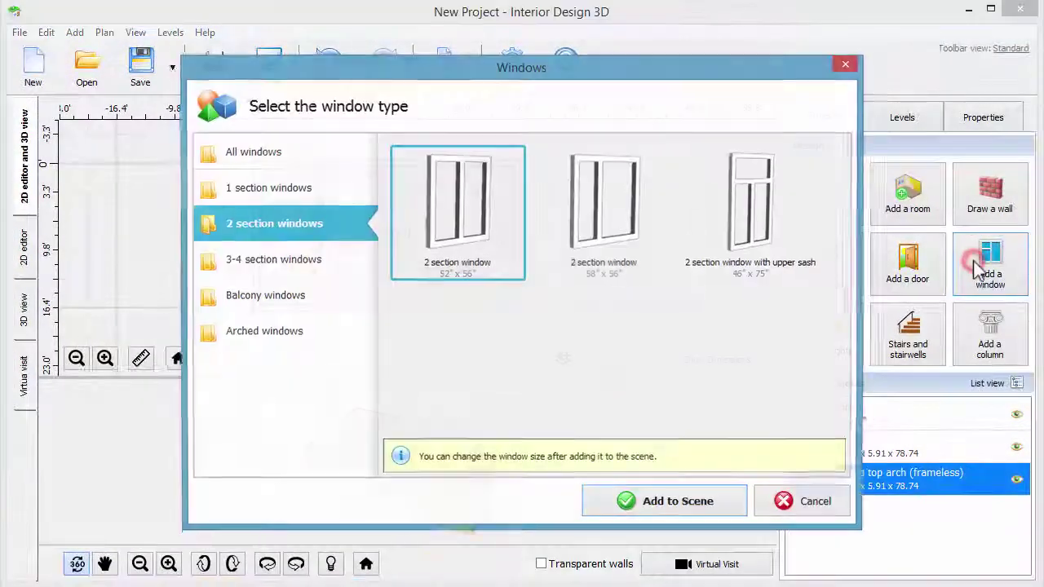
left_click(339, 194)
left_click(298, 261)
left_click(286, 295)
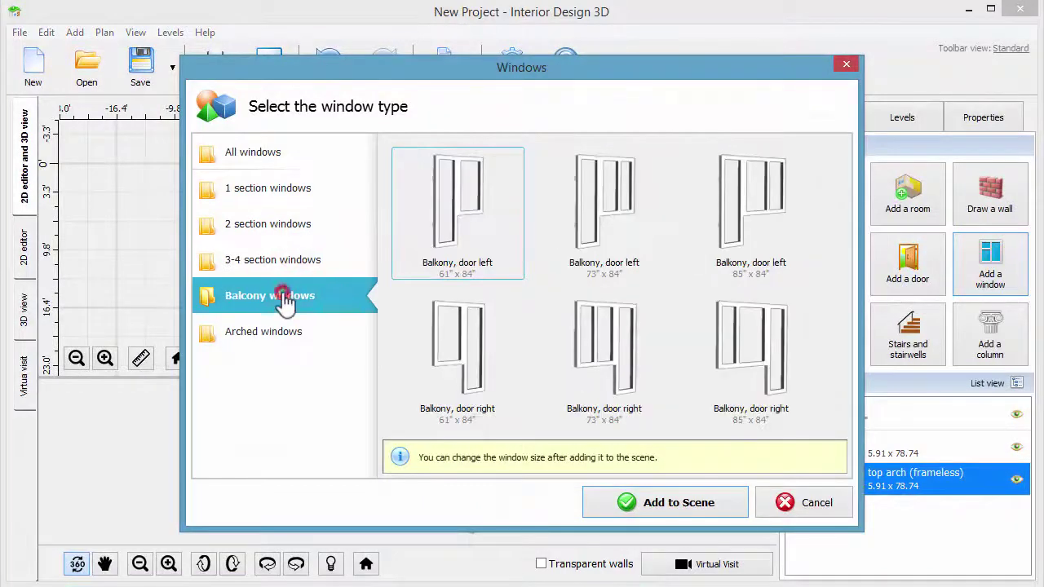
left_click(273, 333)
left_click(273, 259)
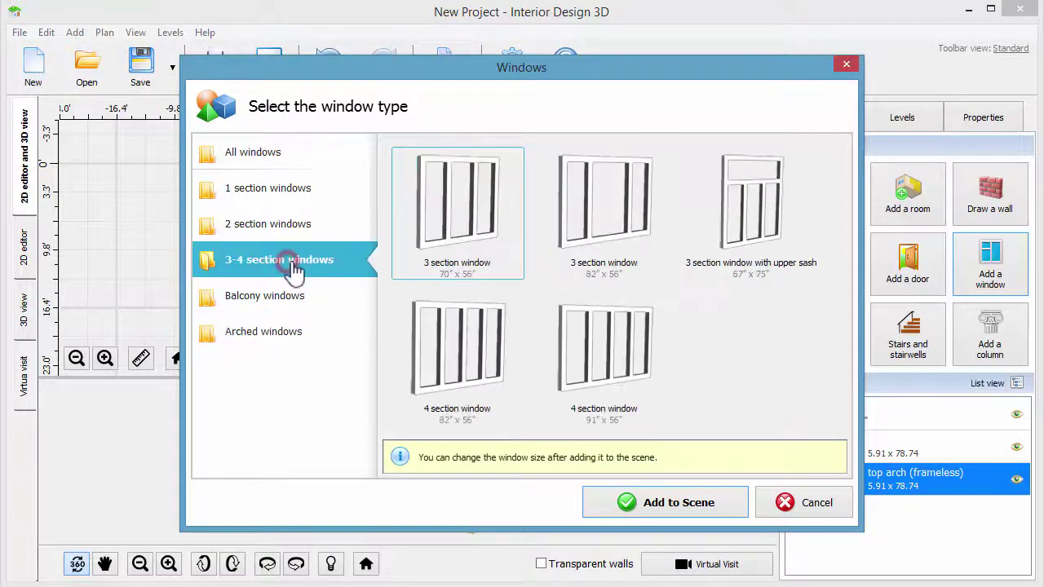
left_click(587, 236)
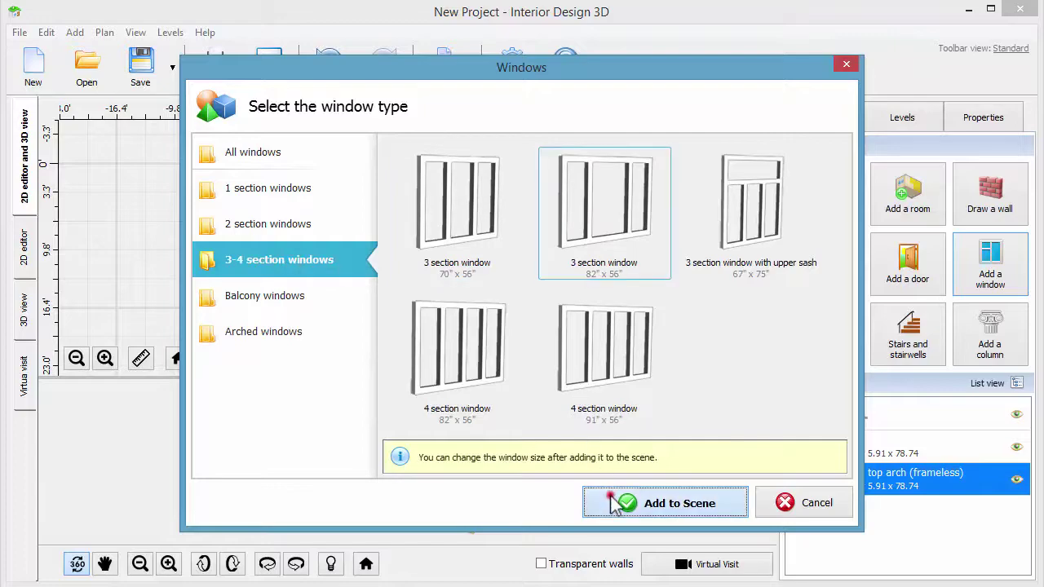
left_click(611, 495)
left_click(447, 318)
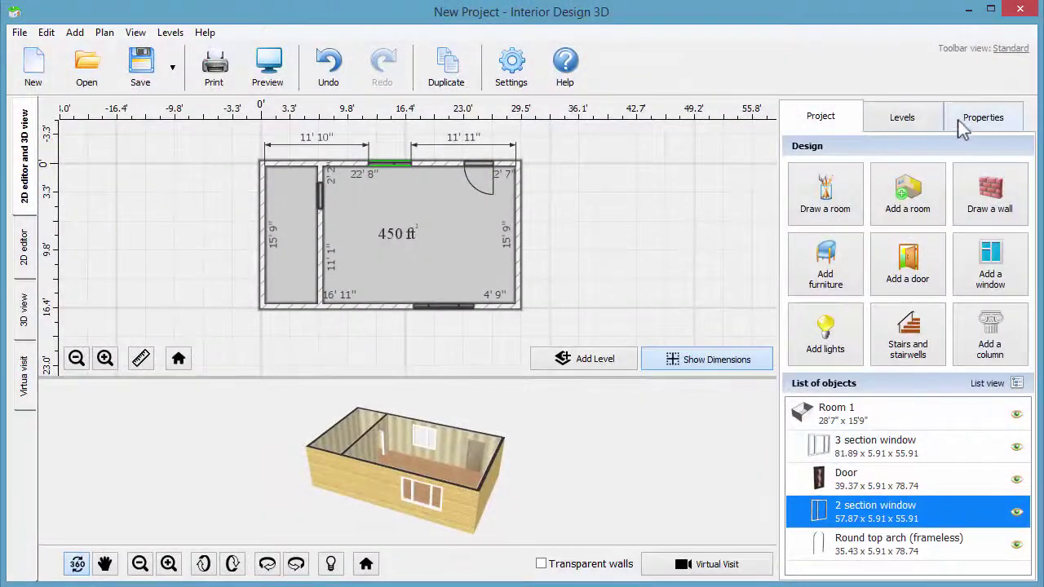
Set the two-section window's height to 57.01" and its floor clearance to 33"
left_click(964, 124)
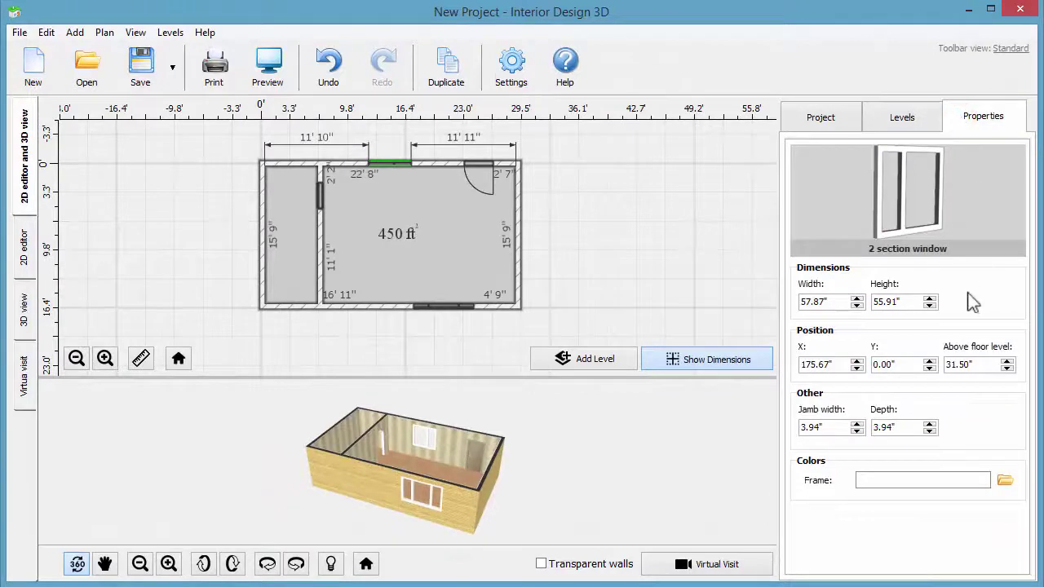
left_click(929, 298)
left_click(929, 298)
left_click(928, 299)
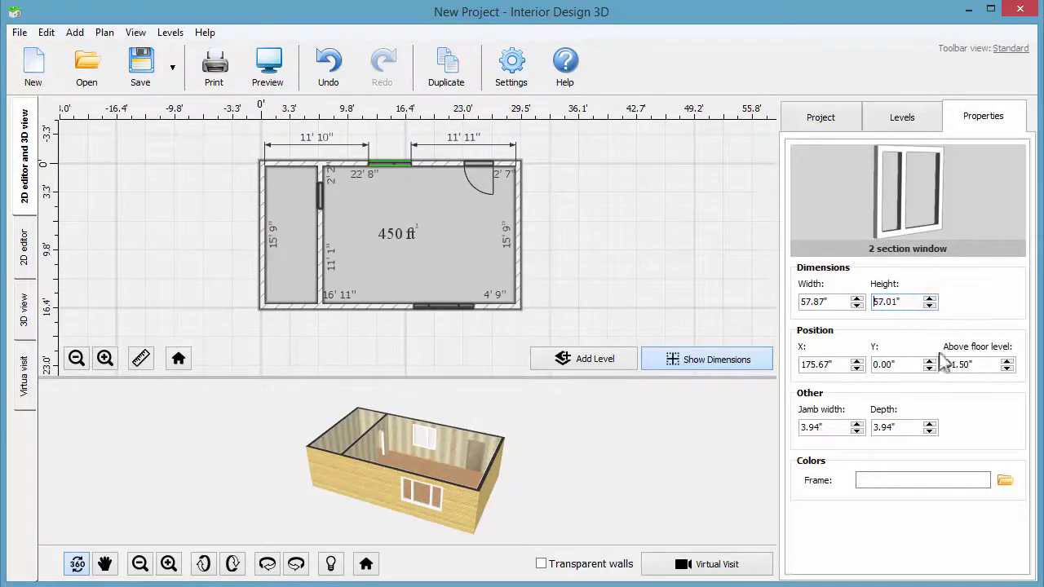
left_click(1007, 362)
left_click(1007, 362)
left_click(1007, 362)
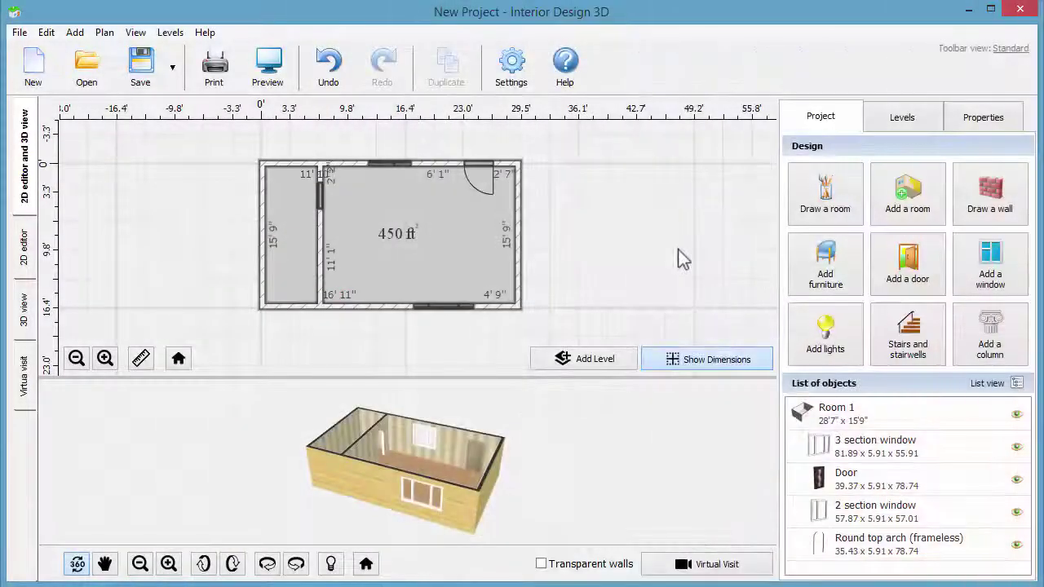
Rename Room 1 to Bedroom
left_click(430, 251)
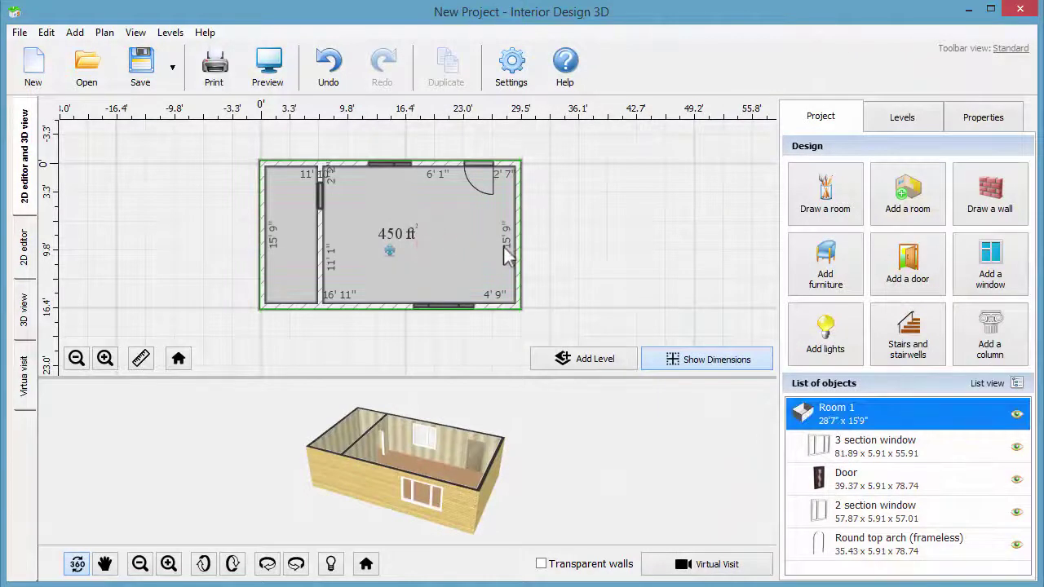
left_click(983, 118)
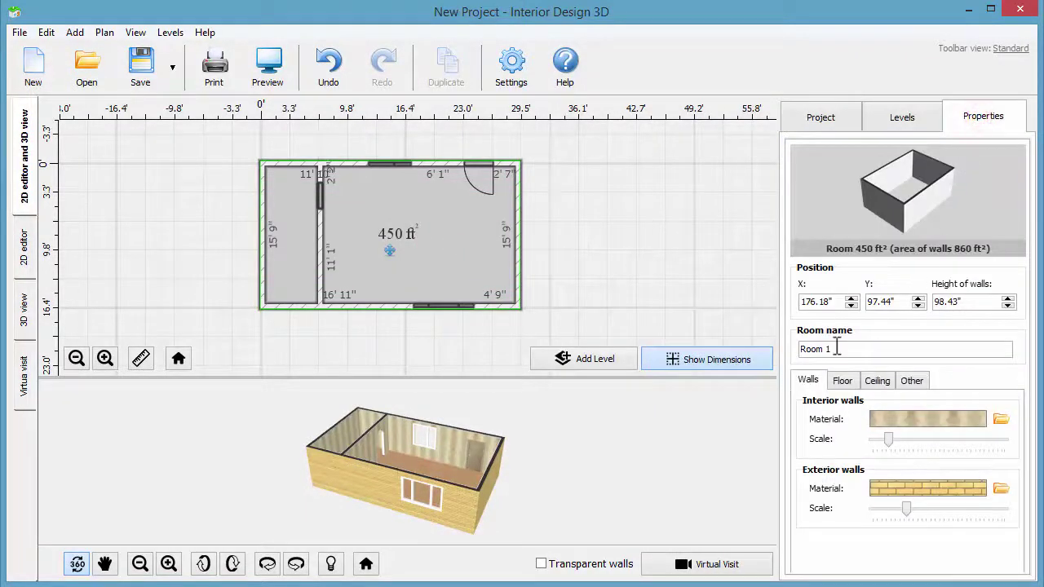
double_click(835, 349)
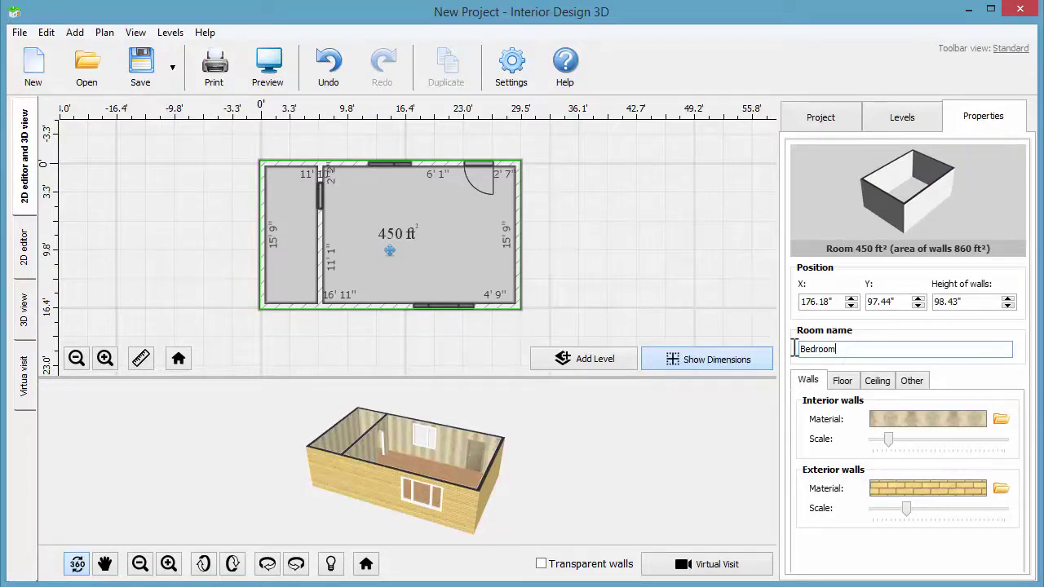
Cover the bedroom's interior walls with the lilac wallpaper
left_click(900, 423)
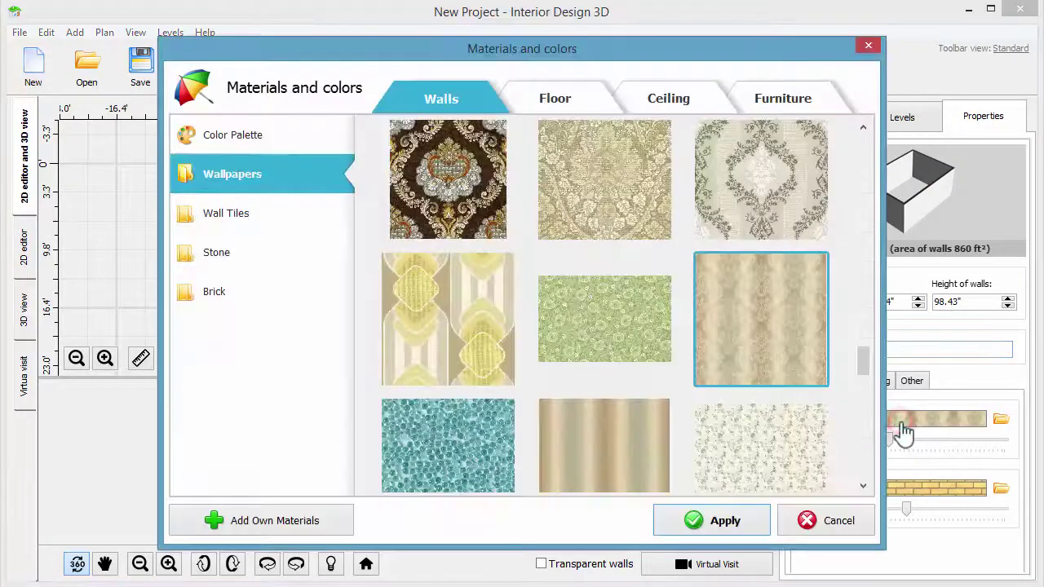
mouse_move(863, 361)
left_mouse_down()
mouse_move(862, 147)
mouse_move(862, 260)
left_mouse_up()
left_click(779, 259)
left_click(706, 522)
Show the house in full 3D and lay grey carpet on the bedroom floor
left_click(25, 309)
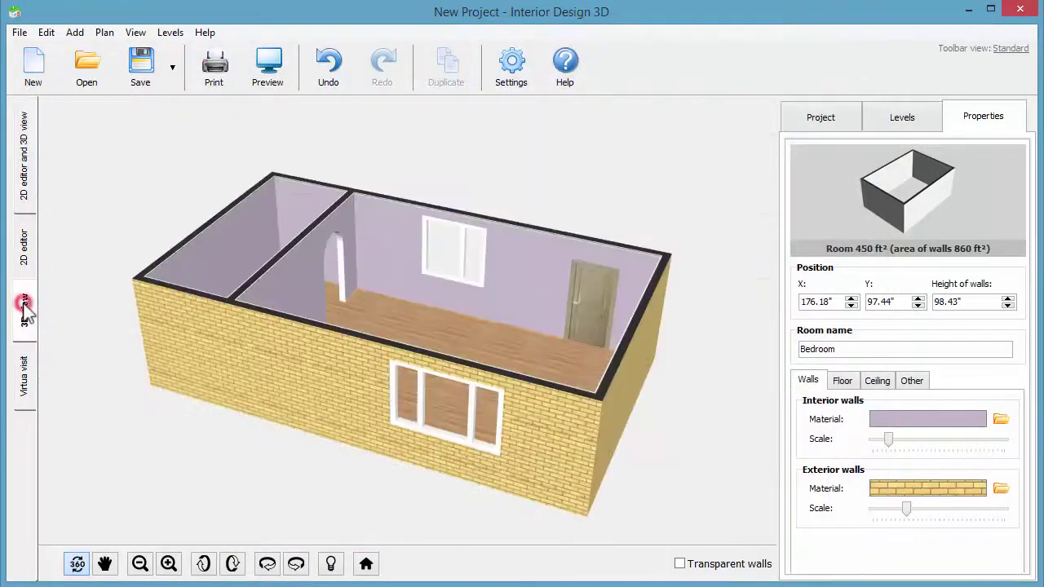
left_click_drag(476, 377, 477, 383)
left_click(842, 381)
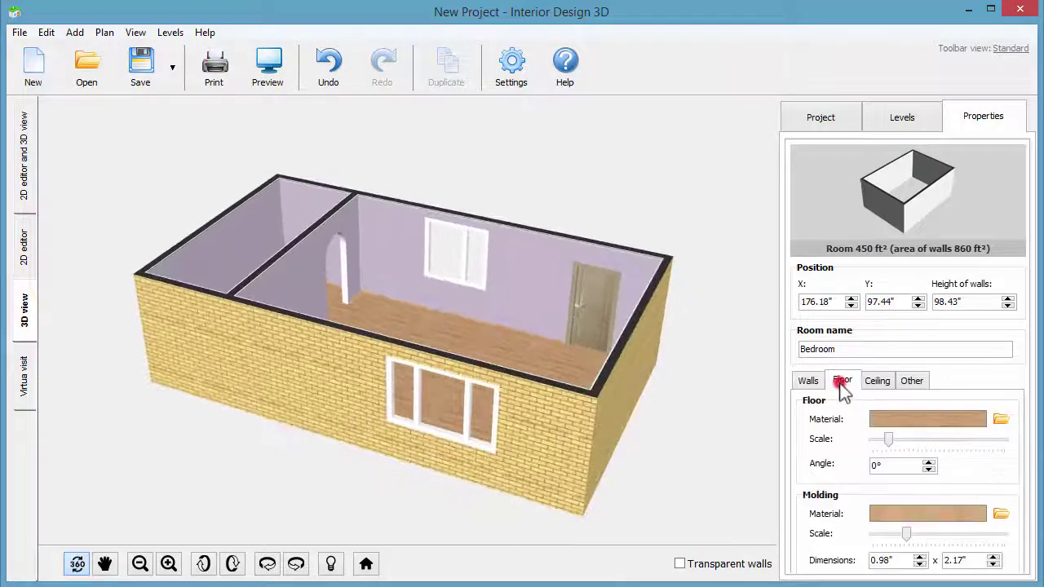
left_click(906, 420)
left_click(227, 180)
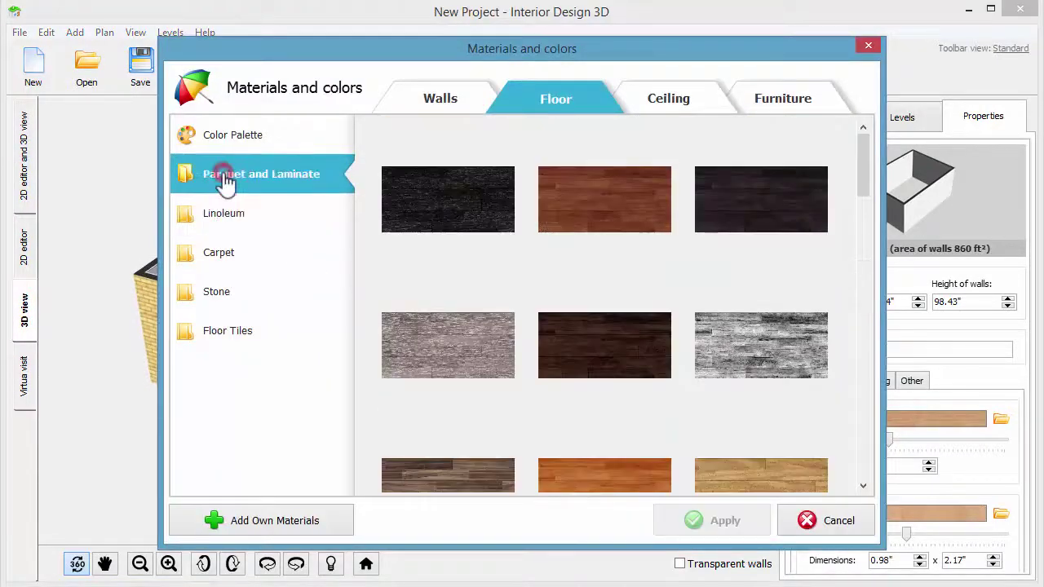
left_click(234, 218)
left_click(243, 243)
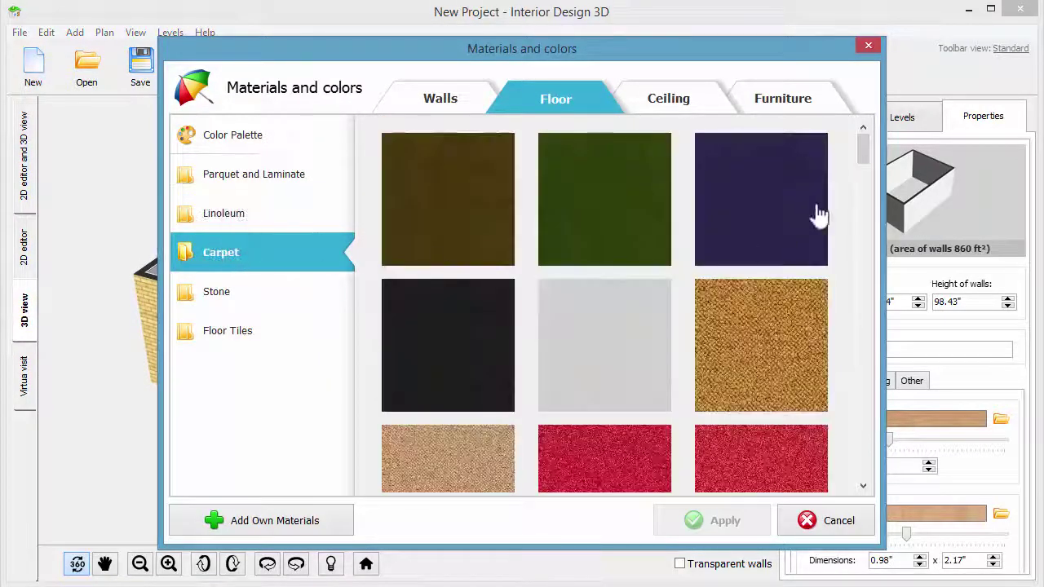
left_click_drag(863, 151, 843, 330)
left_click(776, 238)
left_click(723, 520)
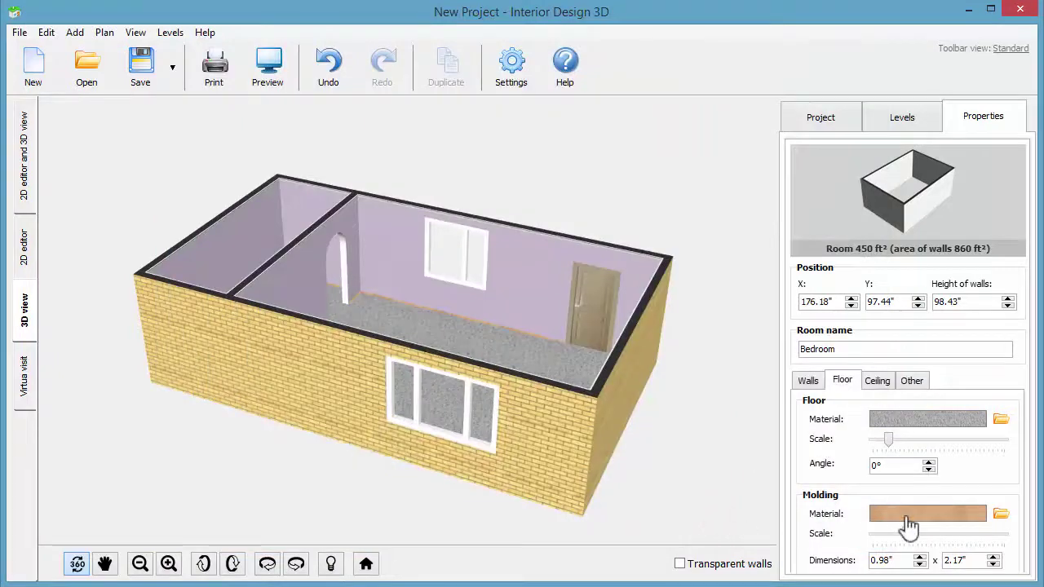
Give the floor molding a dark fabric material
left_click(905, 513)
left_click(238, 213)
left_click(236, 254)
left_click(233, 217)
mouse_move(860, 174)
left_mouse_down()
mouse_move(843, 361)
mouse_move(839, 338)
left_mouse_up()
left_click(765, 286)
left_click(730, 520)
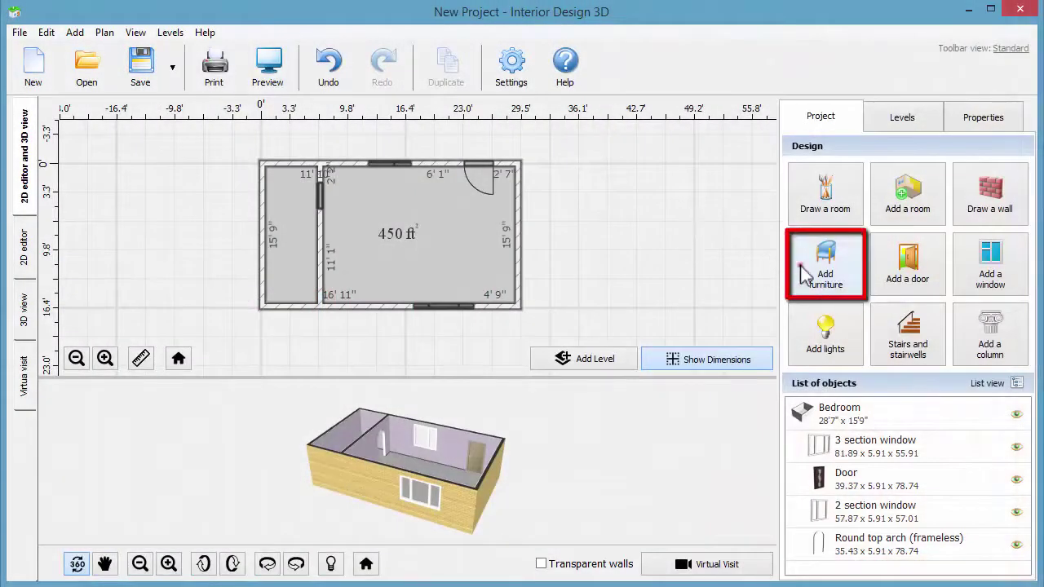
Add the Bedroom Bed and place it sideways with its head against the left partition wall
left_click(801, 268)
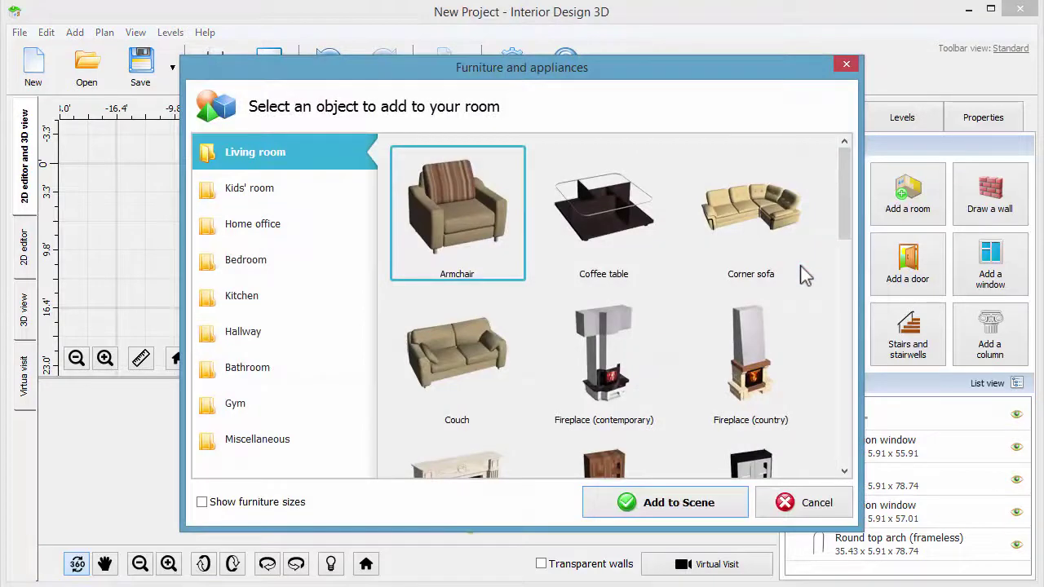
left_click(316, 264)
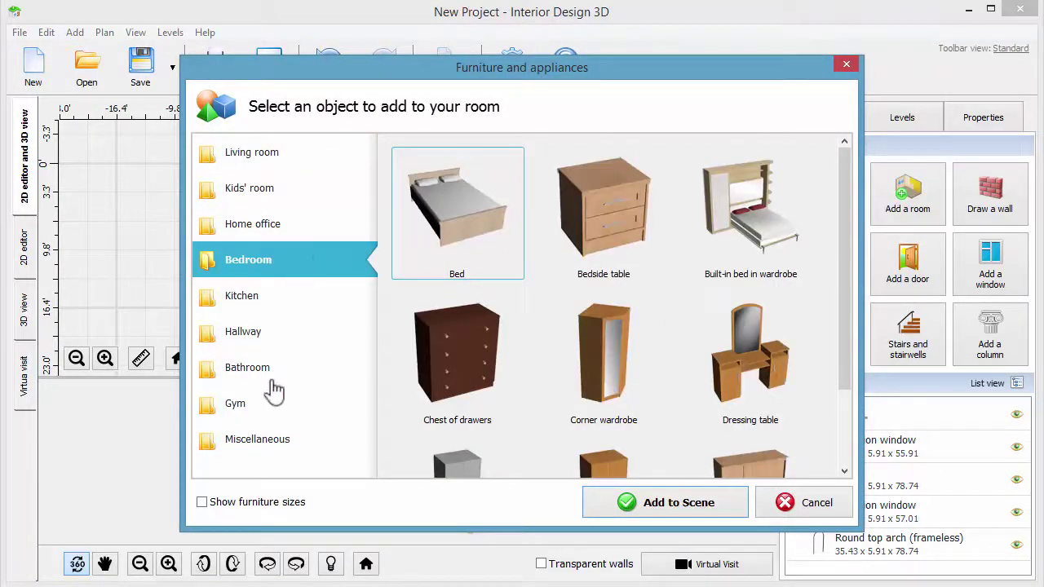
left_click(203, 503)
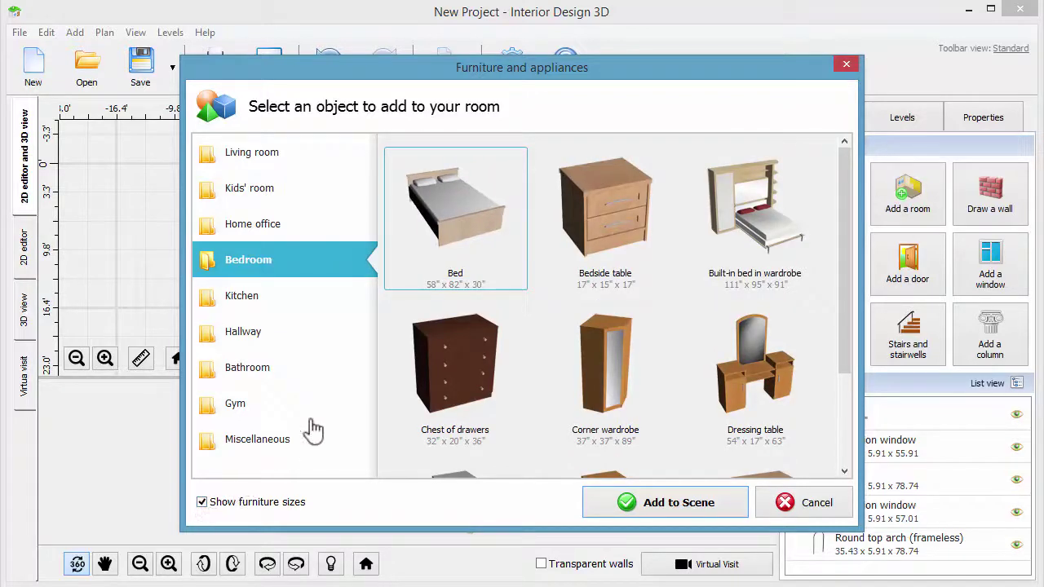
left_click(453, 220)
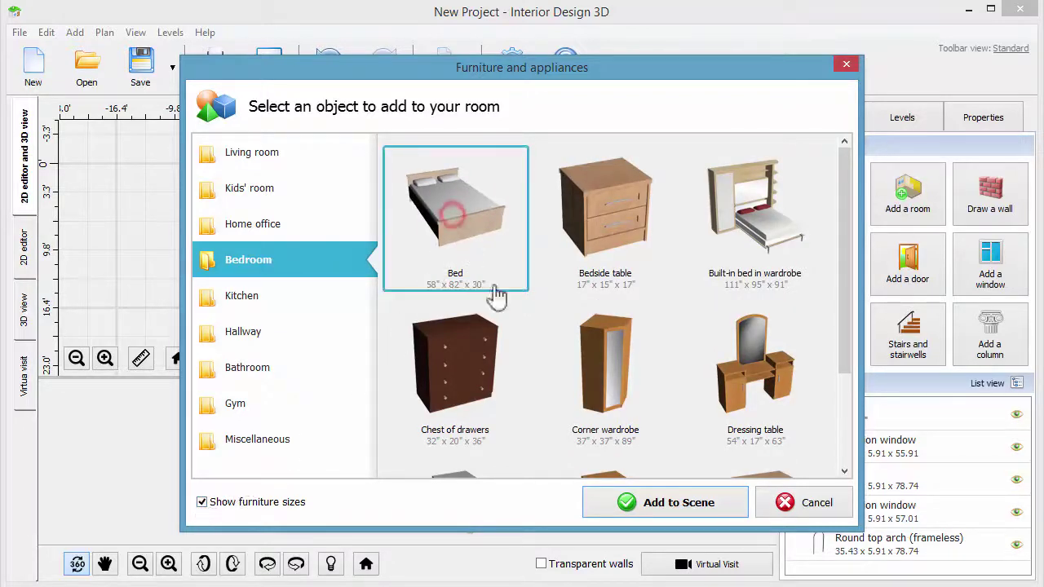
left_click(625, 499)
left_click_drag(490, 281, 365, 278)
left_click(364, 277)
left_click_drag(362, 215, 291, 278)
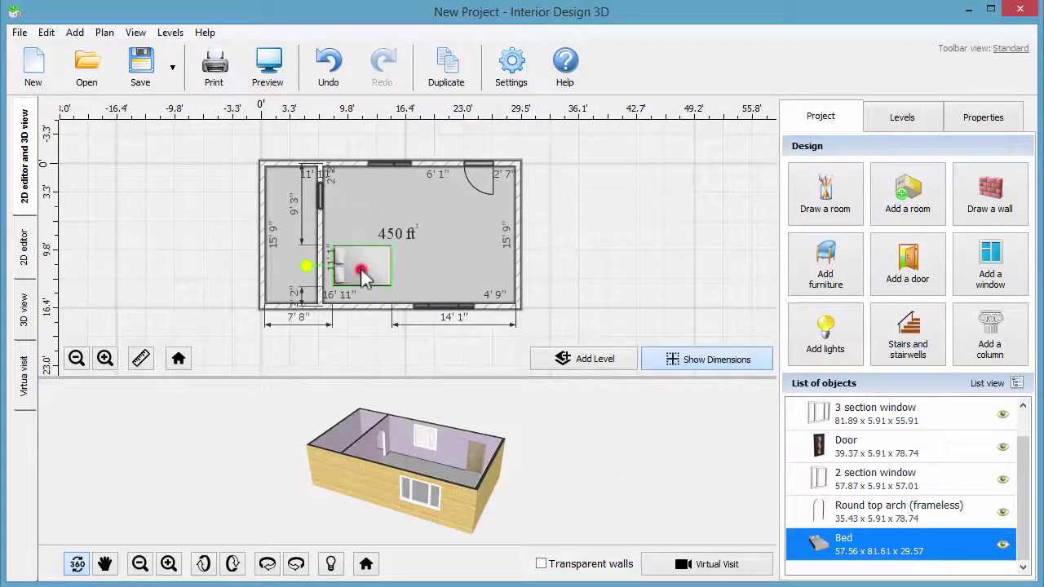
left_click_drag(366, 277, 357, 271)
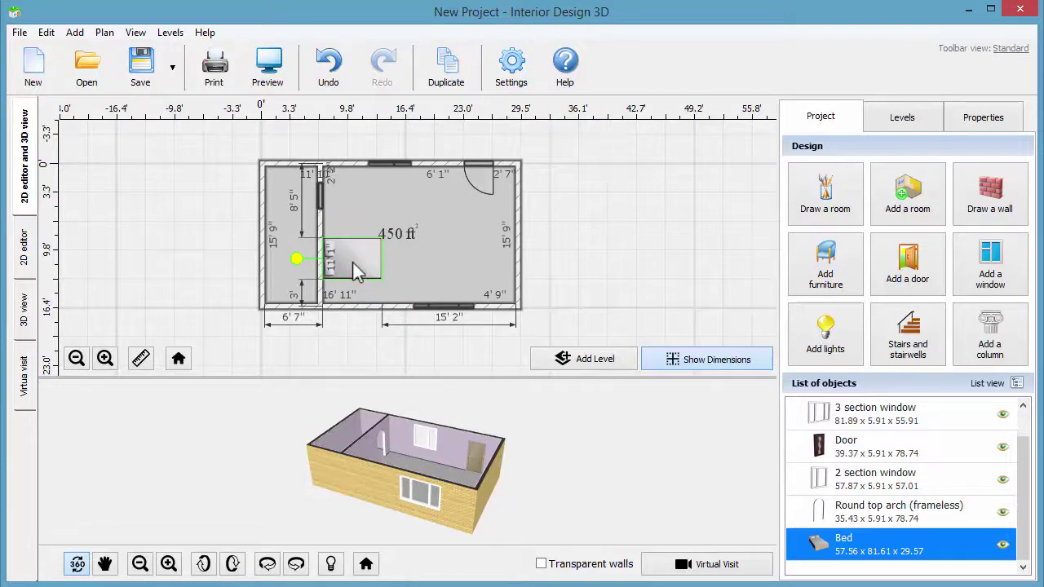
Place a bedside table at the bed's head, then duplicate it onto the bed's other side
left_click(23, 254)
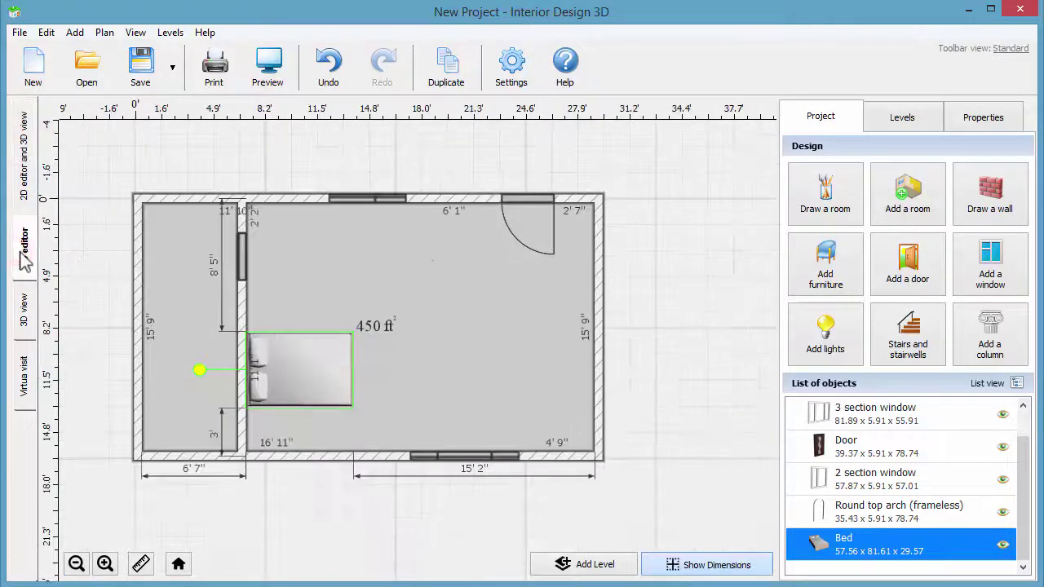
left_click(826, 272)
left_click(612, 229)
left_click(626, 495)
left_click_drag(626, 494, 260, 324)
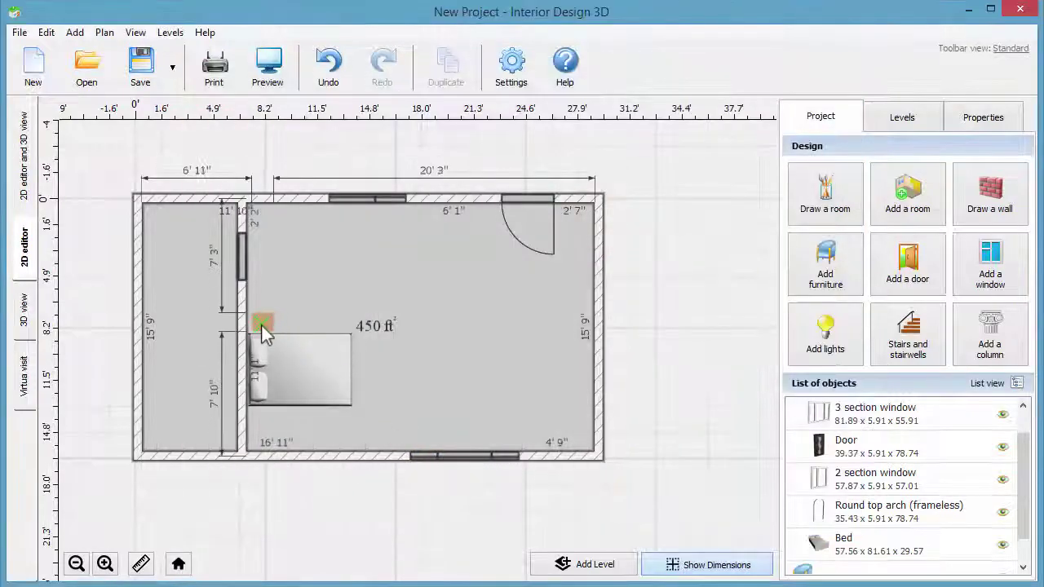
left_click_drag(259, 271, 199, 338)
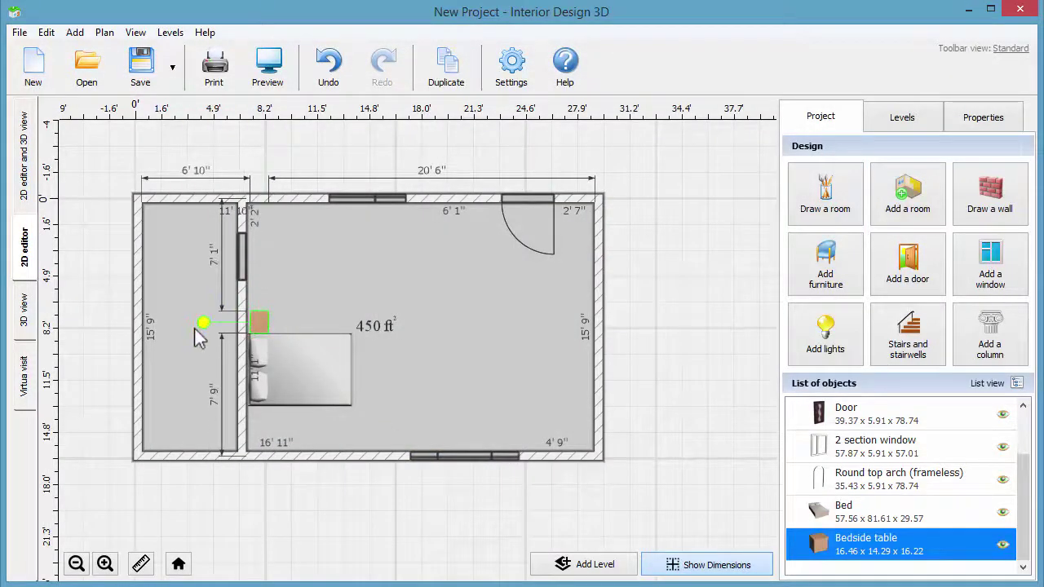
right_click(249, 332)
left_click(294, 388)
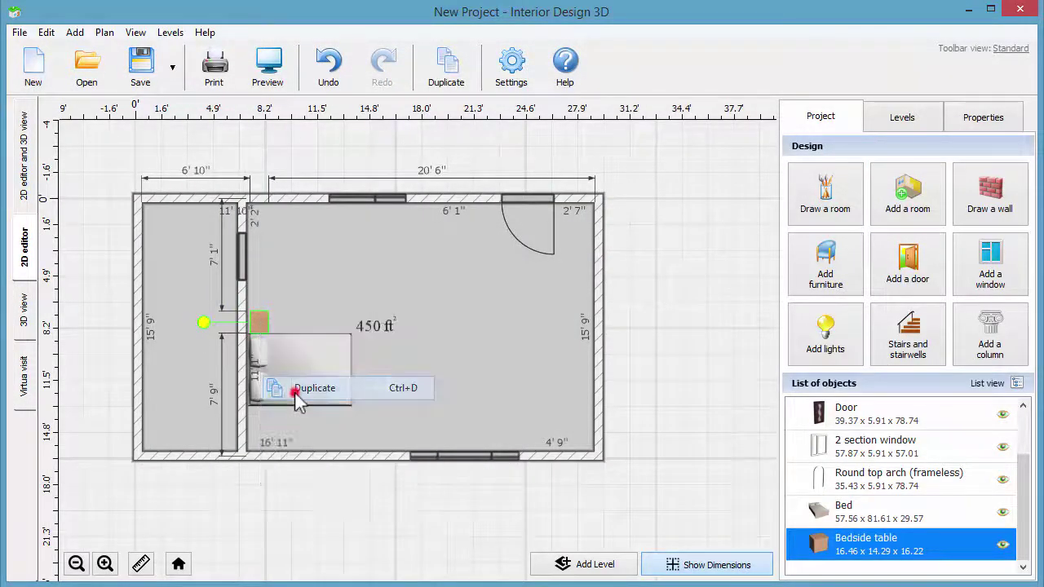
left_click_drag(295, 392, 259, 417)
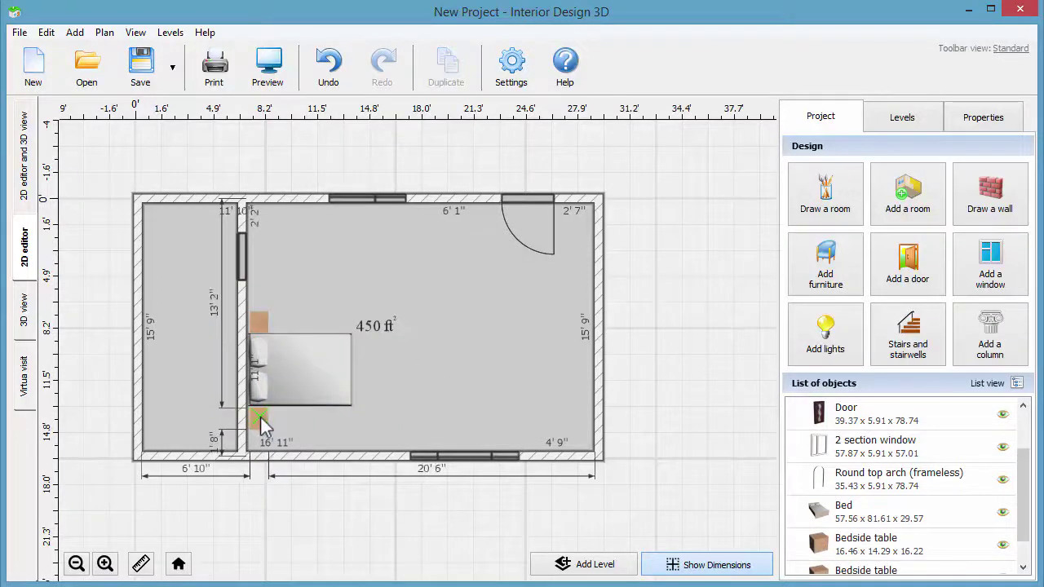
left_click(259, 417)
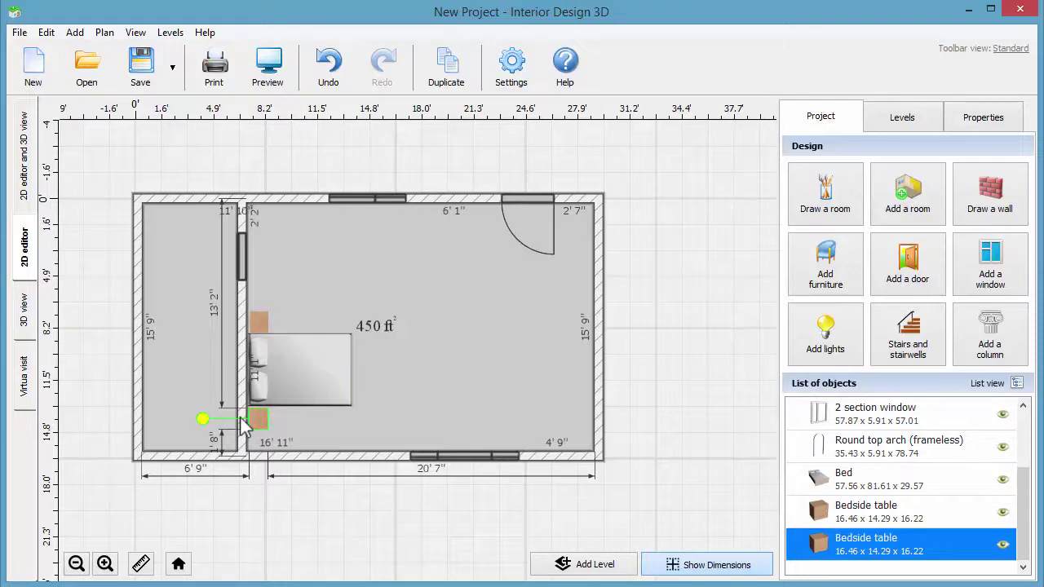
Add a sliding-door wardrobe, turned along the wall in the small left room's bottom corner
left_click(825, 273)
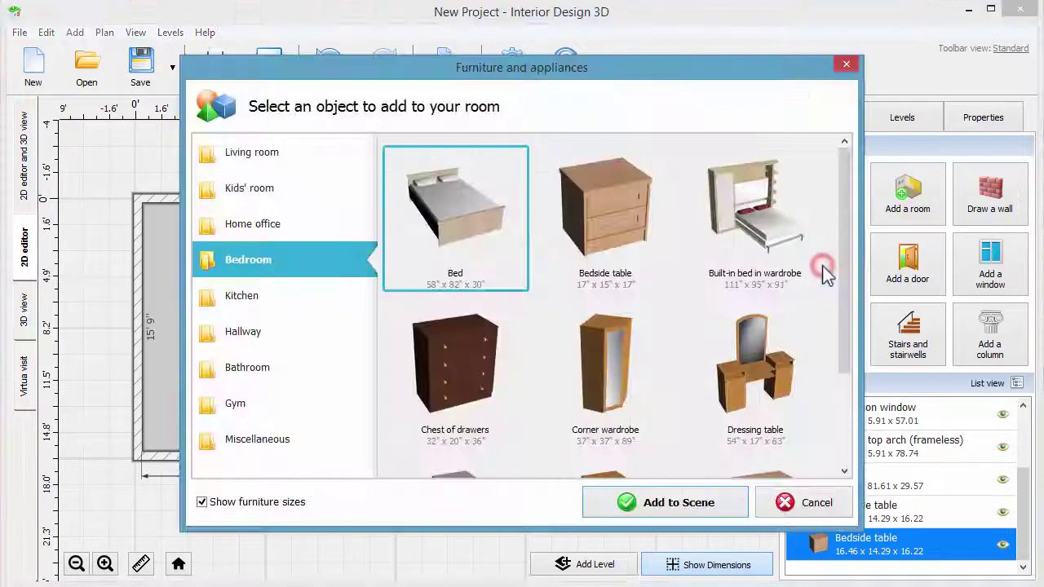
left_click(843, 243)
left_click(760, 375)
left_click(664, 500)
left_click_drag(489, 431, 190, 377)
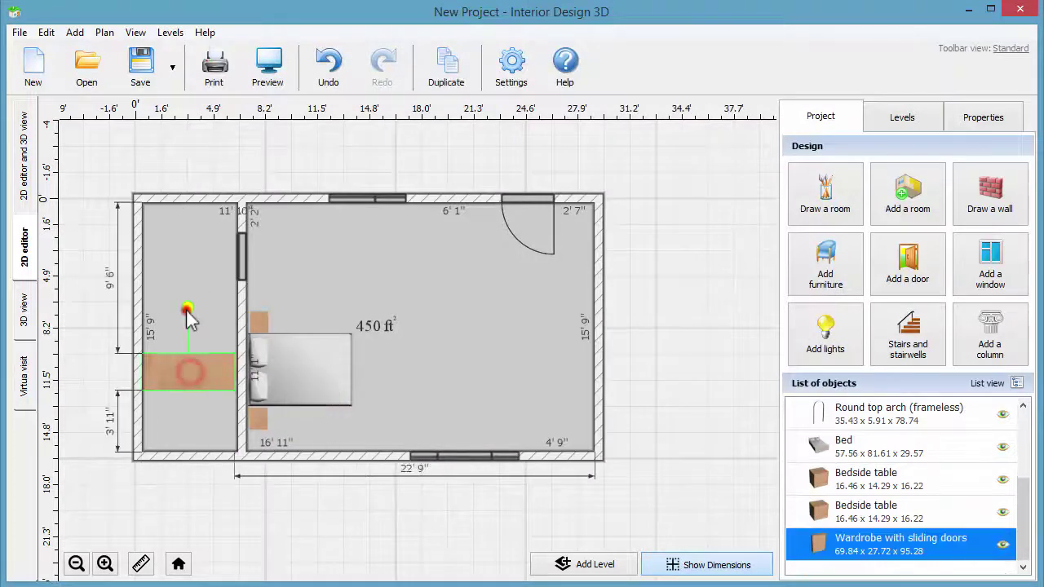
left_click_drag(187, 308, 117, 378)
left_click_drag(183, 378, 166, 400)
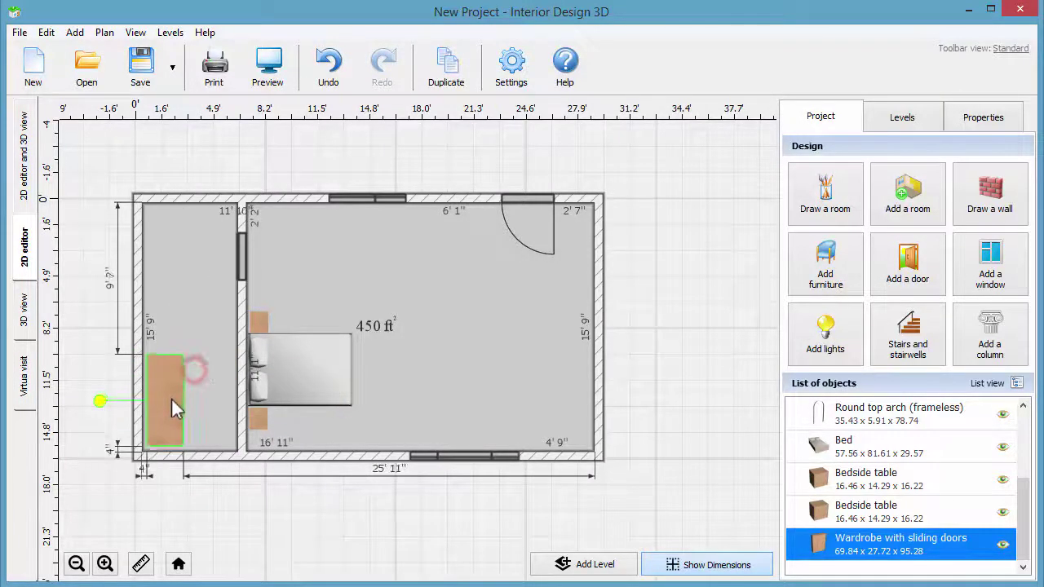
Measure the side room, set the wardrobe length to 189.02, and push it against the top wall
left_click(142, 565)
left_click_drag(161, 204, 159, 360)
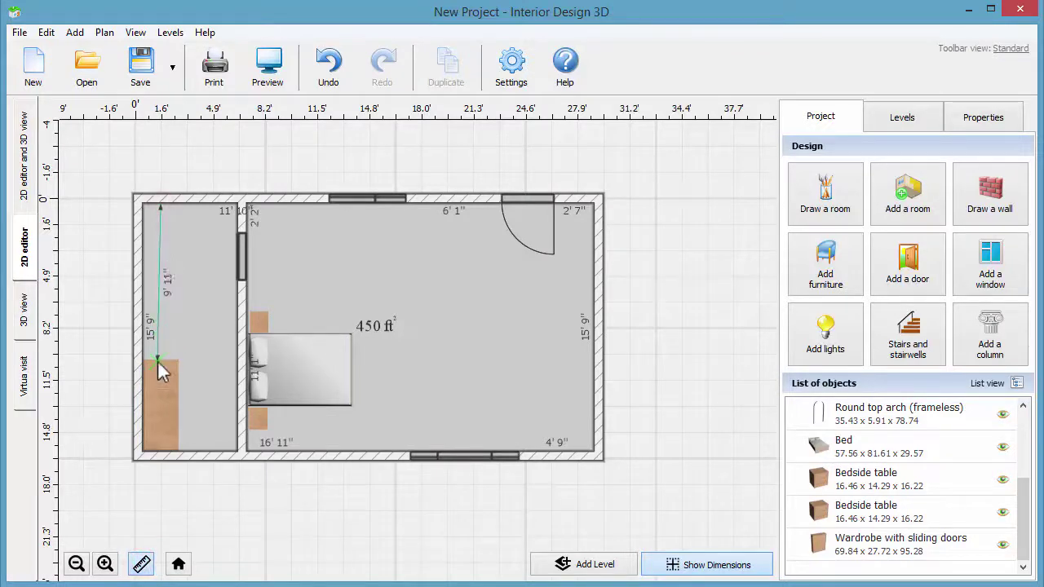
left_click(162, 416)
type("1")
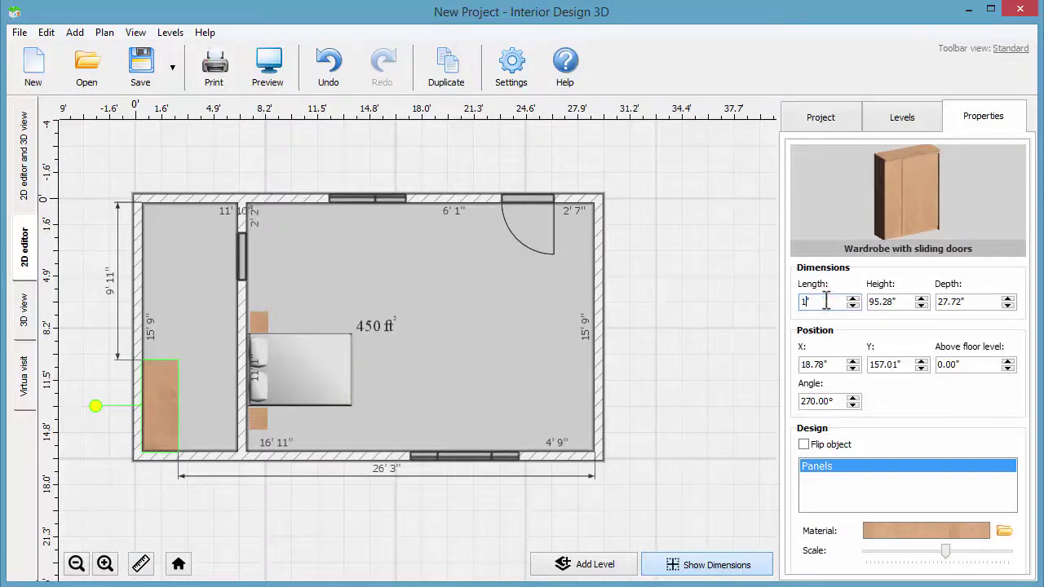
type("89.02\"")
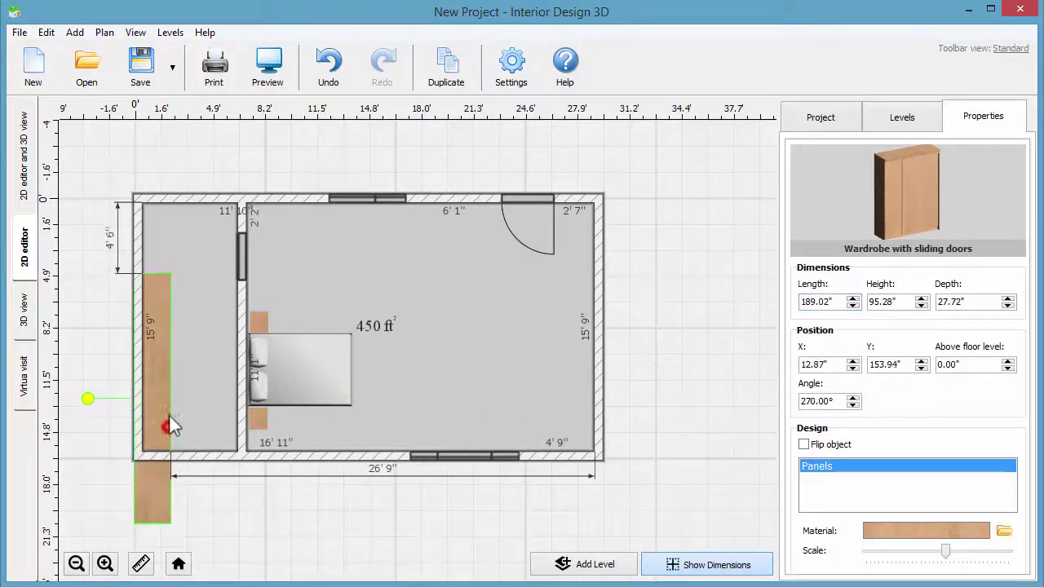
left_click_drag(168, 413, 169, 349)
left_click(197, 349)
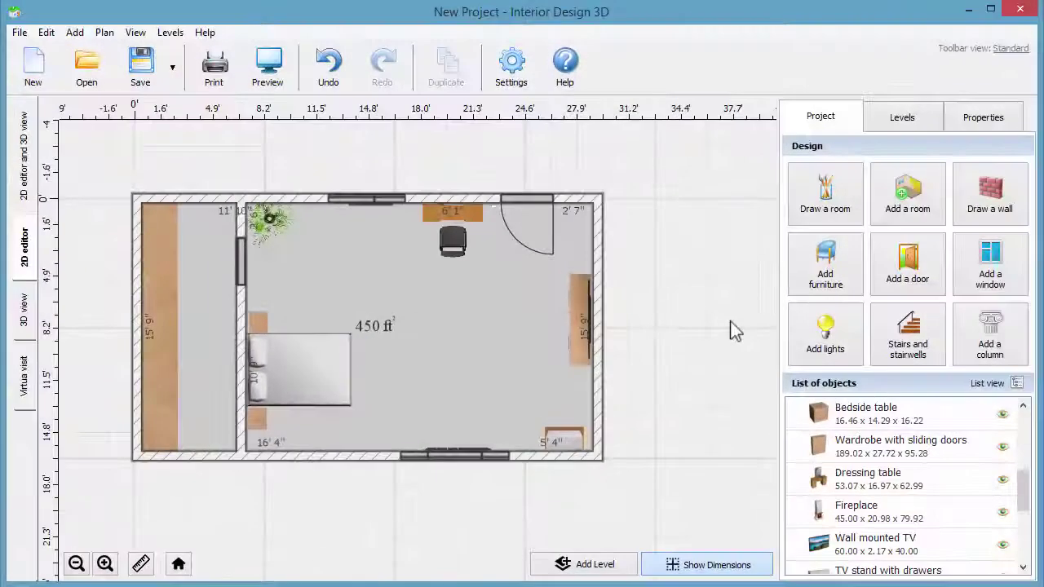
Apply the Wood > Birch material to the TV stand's panels, then orbit the 3D view
left_click(571, 316)
double_click(574, 319)
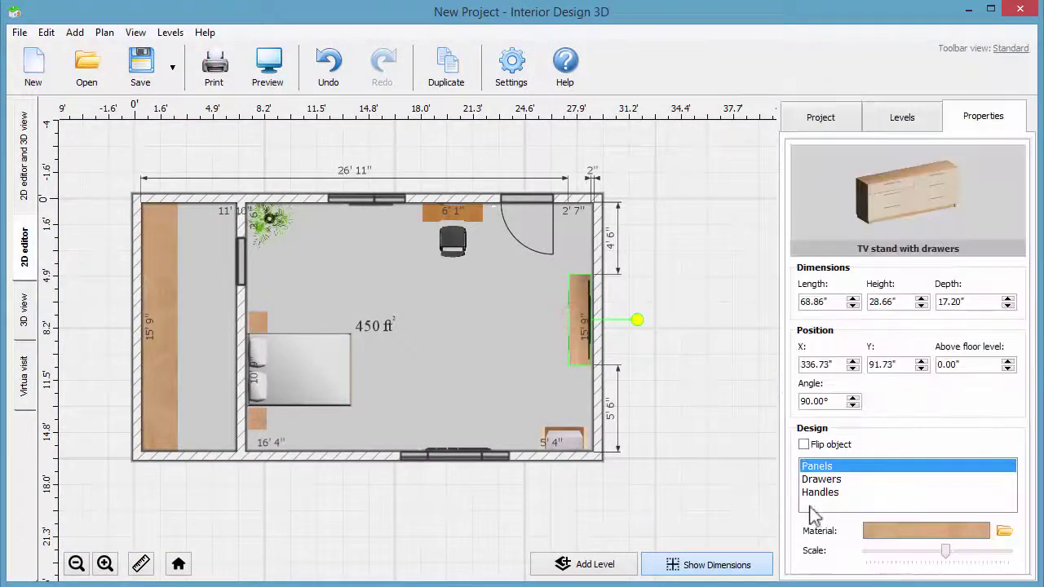
left_click(892, 532)
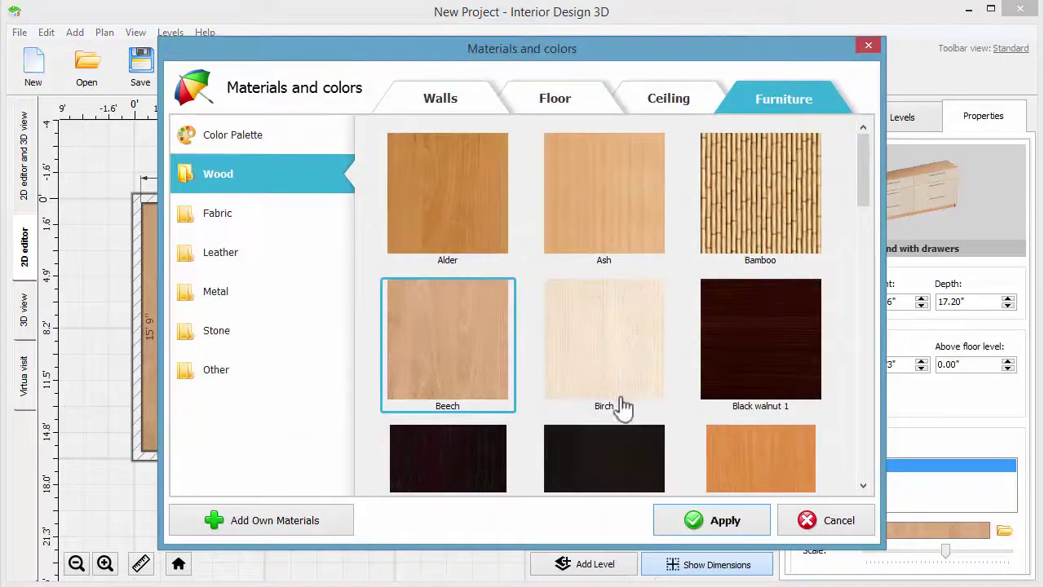
left_click(648, 359)
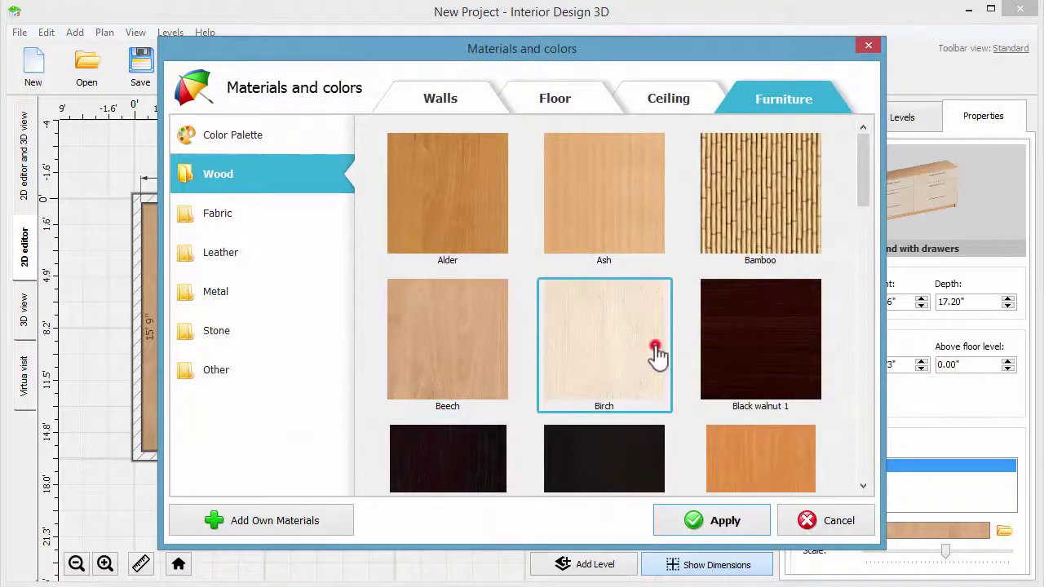
left_click(679, 520)
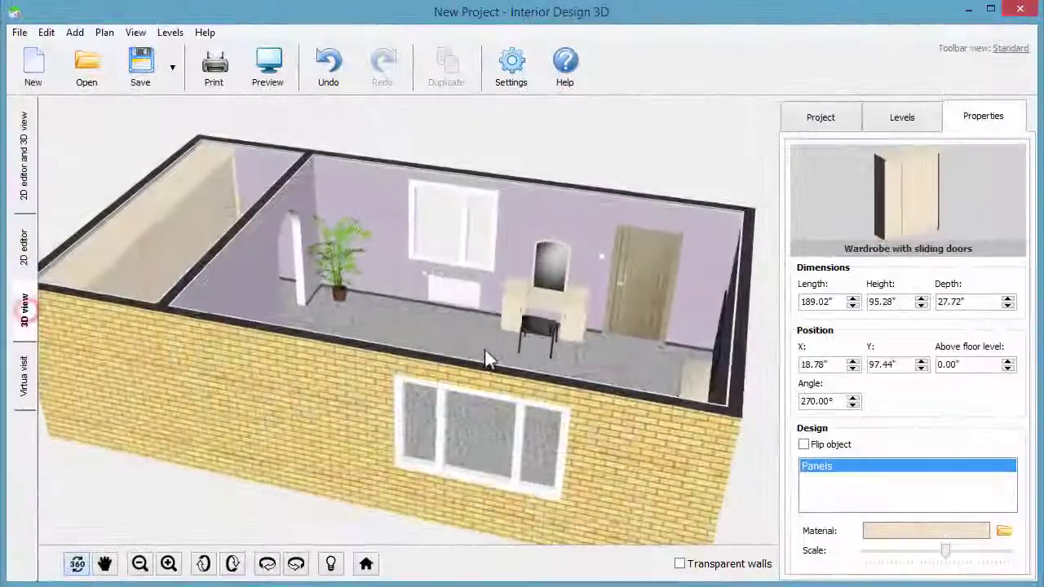
mouse_move(486, 359)
left_mouse_down()
mouse_move(337, 354)
mouse_move(512, 362)
left_mouse_up()
With plan and 3D shown together, add a floor lamp beside the plant and rotate it
left_click(23, 181)
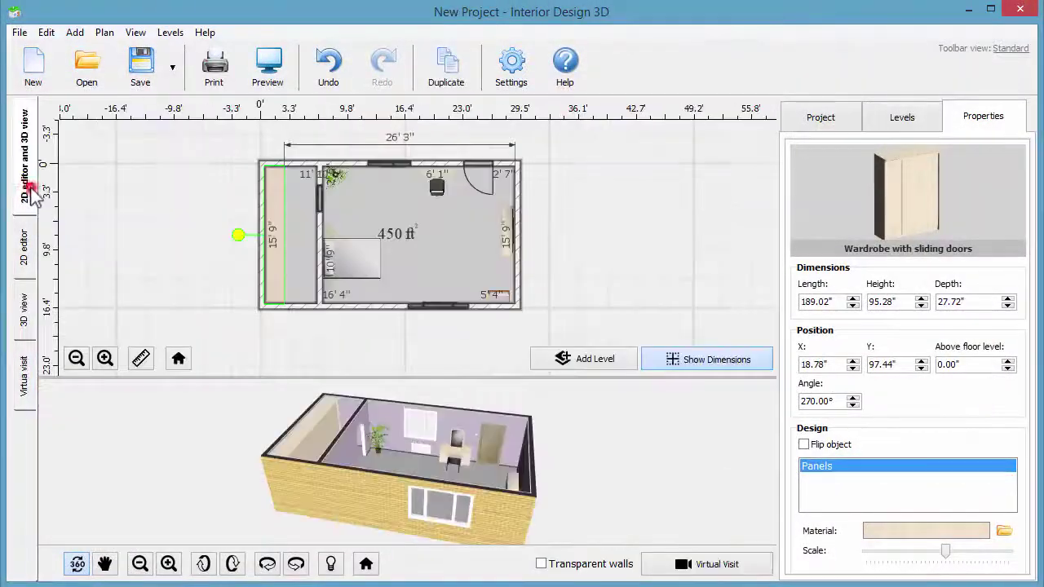
left_click(817, 117)
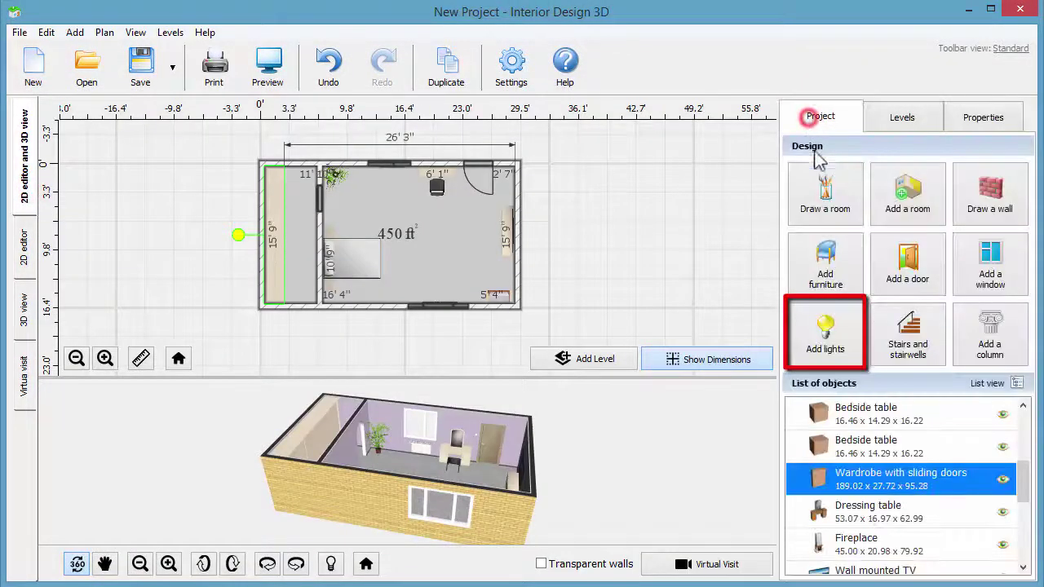
left_click(827, 339)
left_click(687, 381)
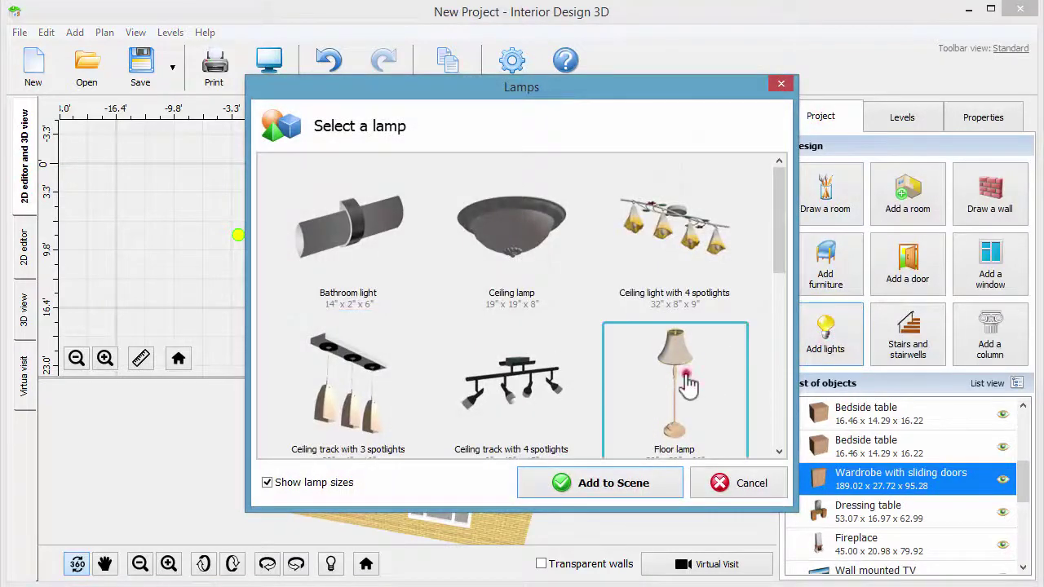
left_click(606, 482)
left_click(330, 219)
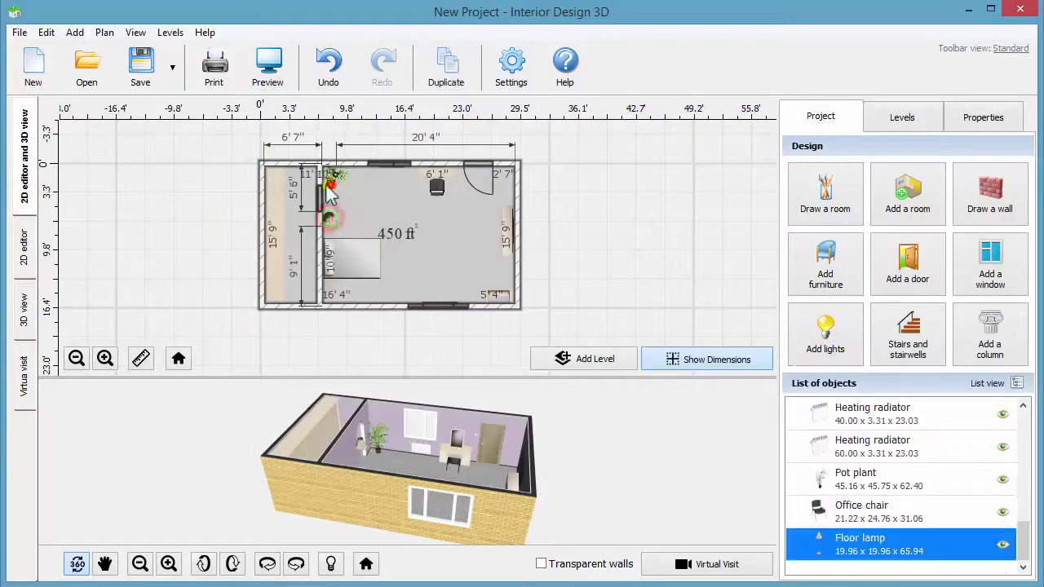
left_click_drag(329, 184, 285, 225)
Add a rug from the Living room furniture to the middle of the bedroom
left_click(825, 273)
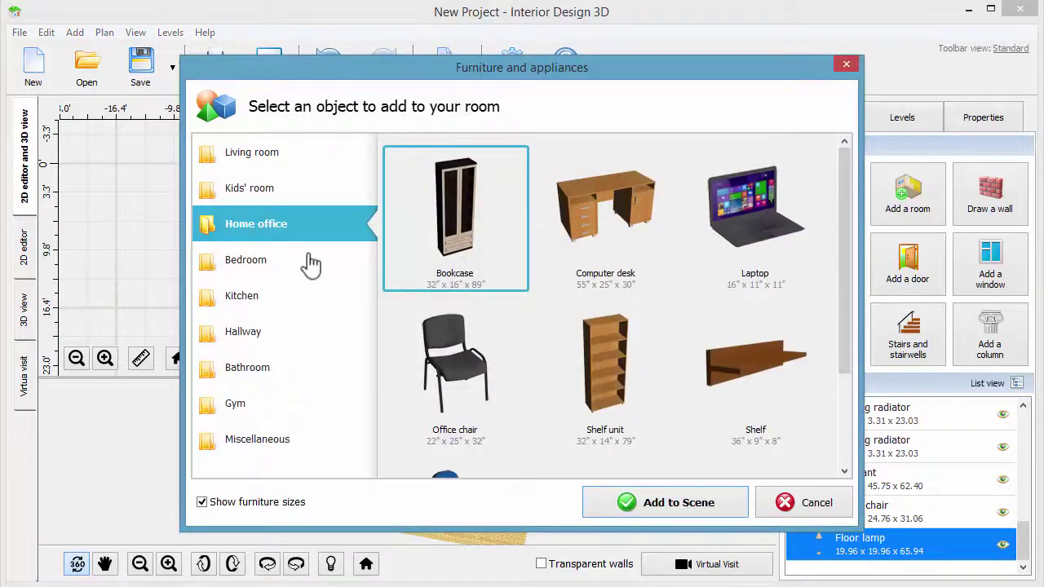
left_click(269, 163)
left_click_drag(845, 189, 839, 319)
left_click(416, 282)
left_click(617, 494)
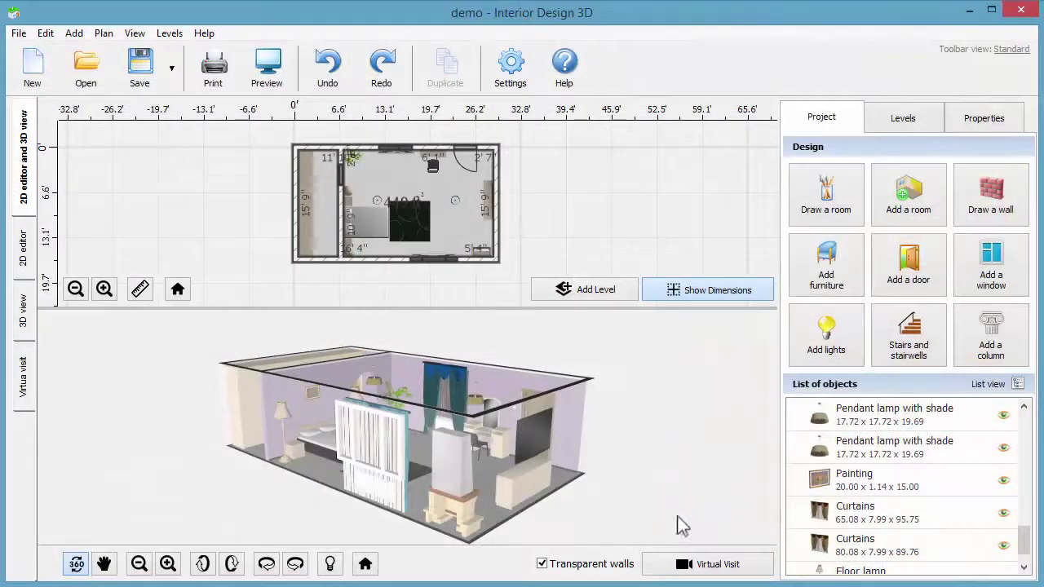
Switch to Virtual Visit for an eye-level view inside the demo bedroom
left_click(677, 565)
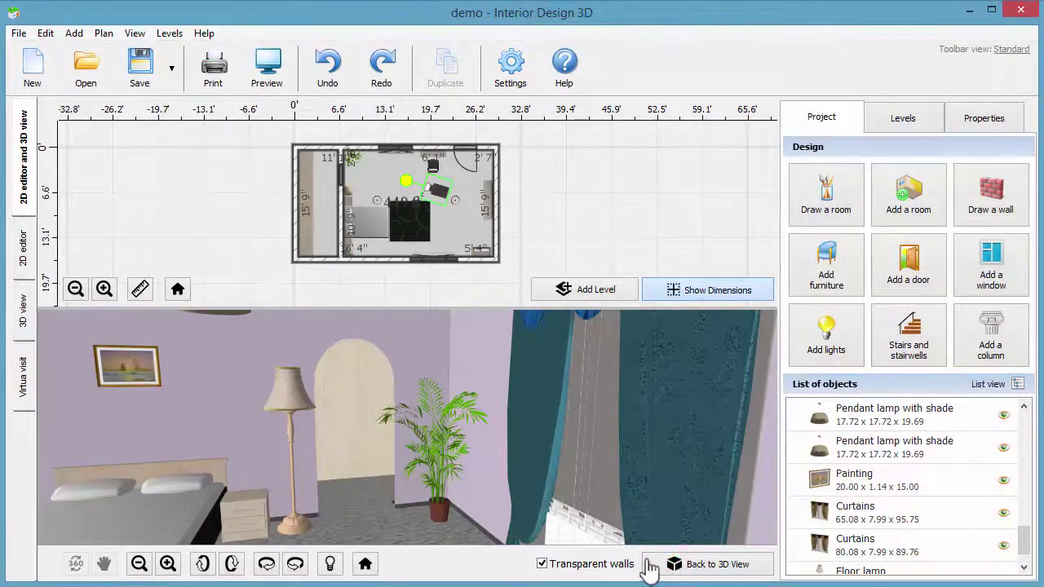
Enlarge the virtual visit, turn around the room, step toward the bed, and tilt up to the pendant lamp
left_click(24, 377)
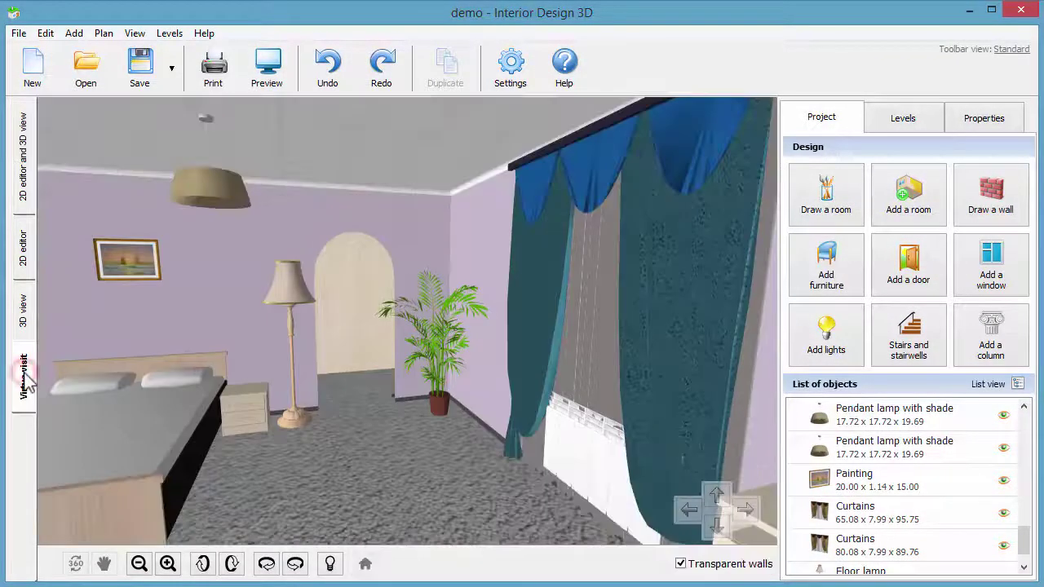
mouse_move(146, 369)
left_mouse_down()
mouse_move(314, 412)
mouse_move(604, 384)
left_mouse_up()
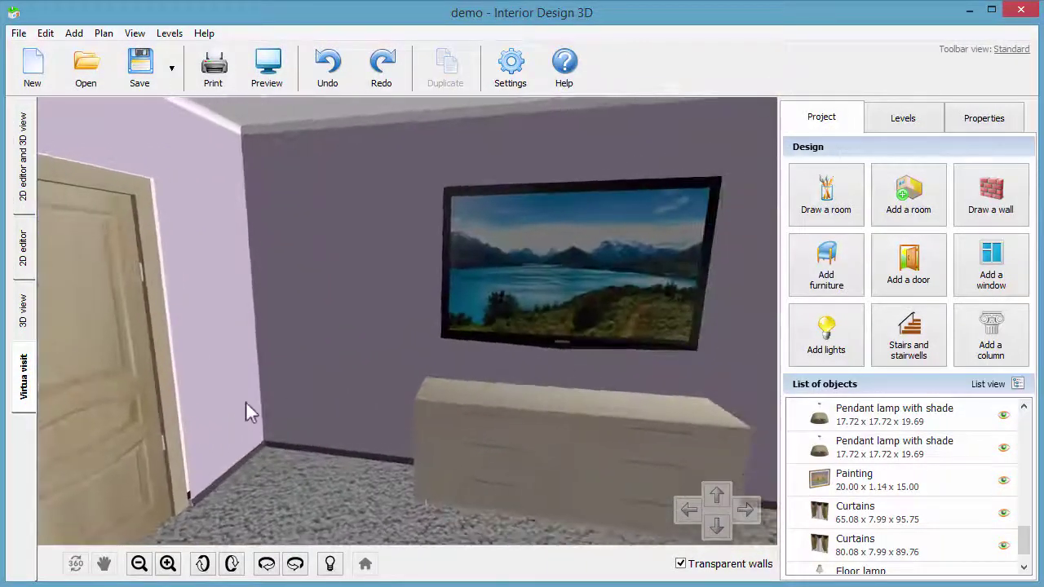
left_click_drag(244, 410, 492, 415)
mouse_move(218, 415)
left_mouse_down()
mouse_move(470, 416)
mouse_move(624, 432)
left_mouse_up()
left_click_drag(211, 432, 351, 433)
left_click_drag(130, 424, 595, 427)
left_click(717, 499)
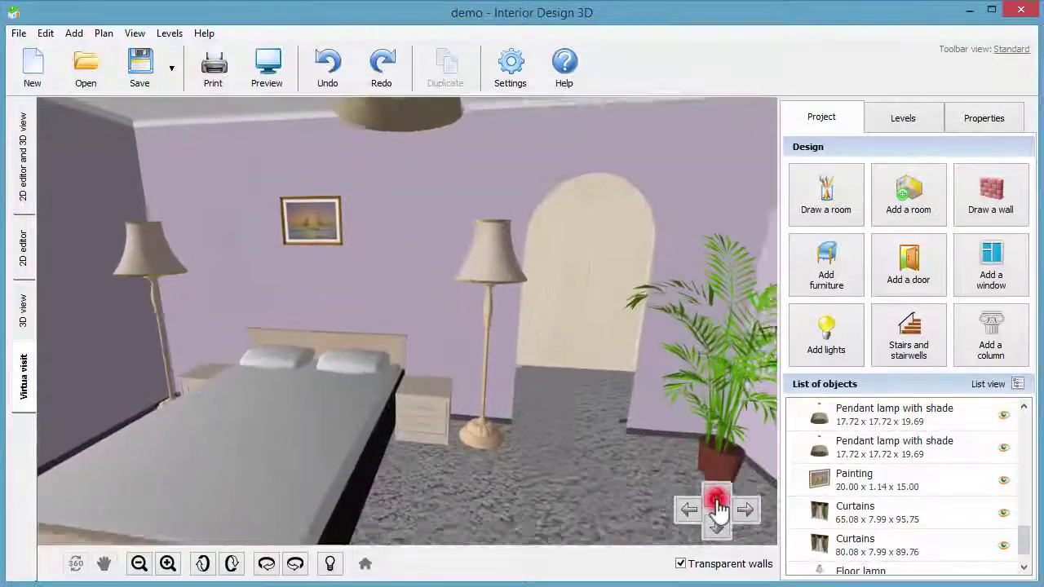
left_click_drag(560, 500, 569, 447)
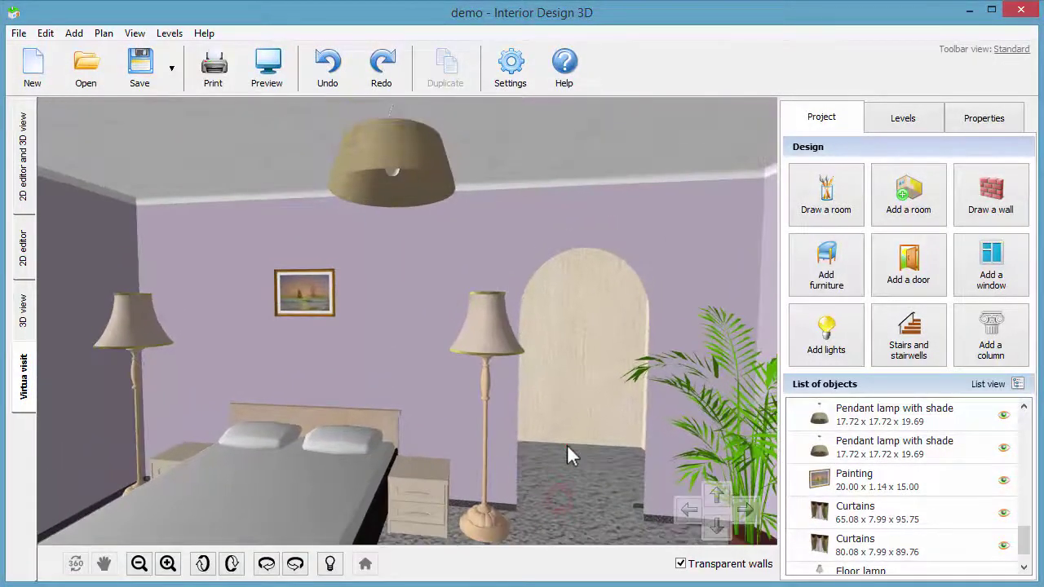